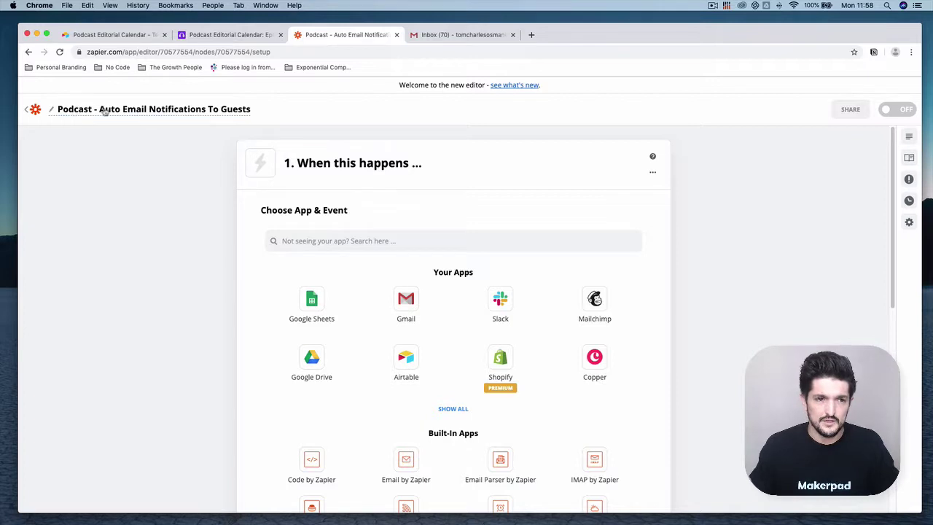
Set the Zap's trigger to Airtable with the New Record in View event and continue to the account selection.
left_click(406, 240)
type("air")
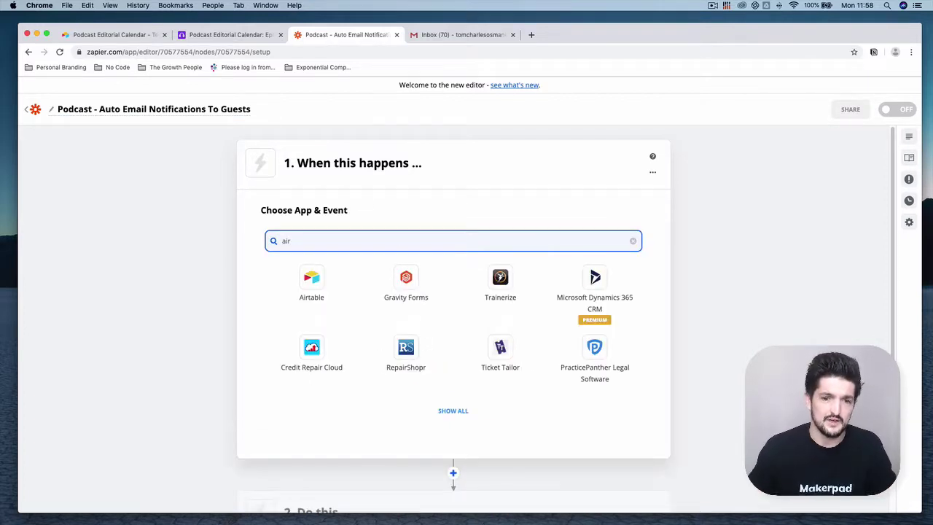
left_click(335, 279)
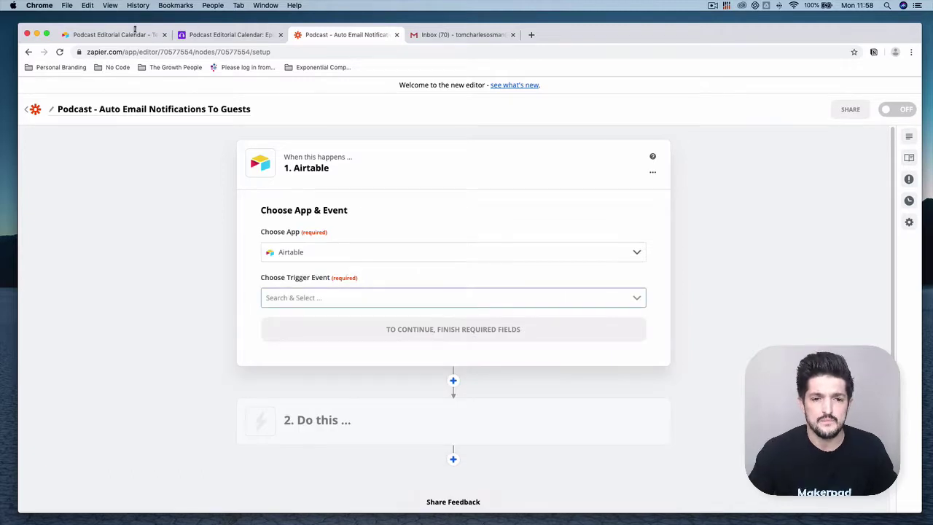
left_click(440, 299)
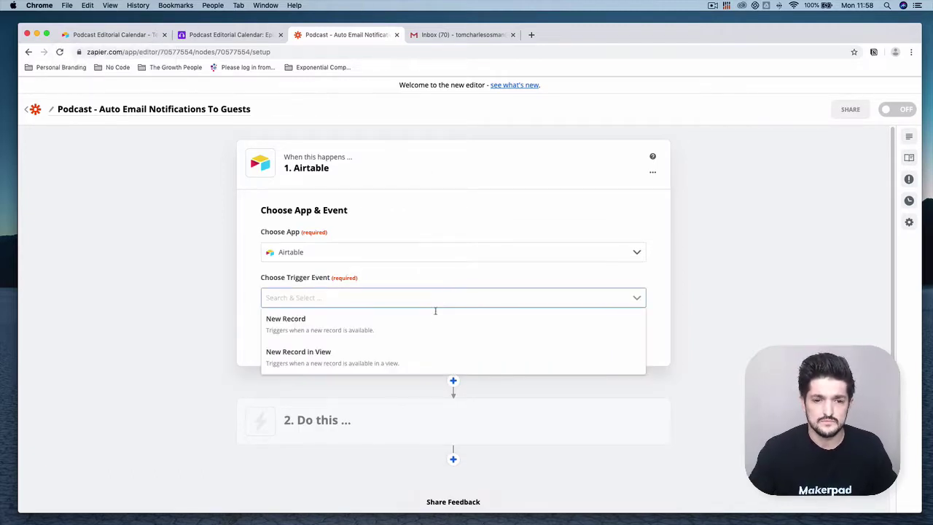
left_click(440, 361)
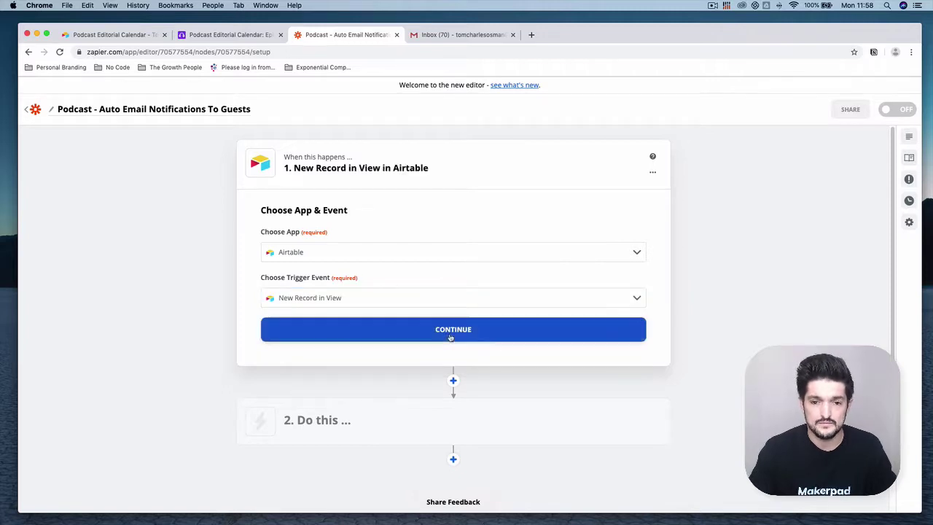
left_click(446, 332)
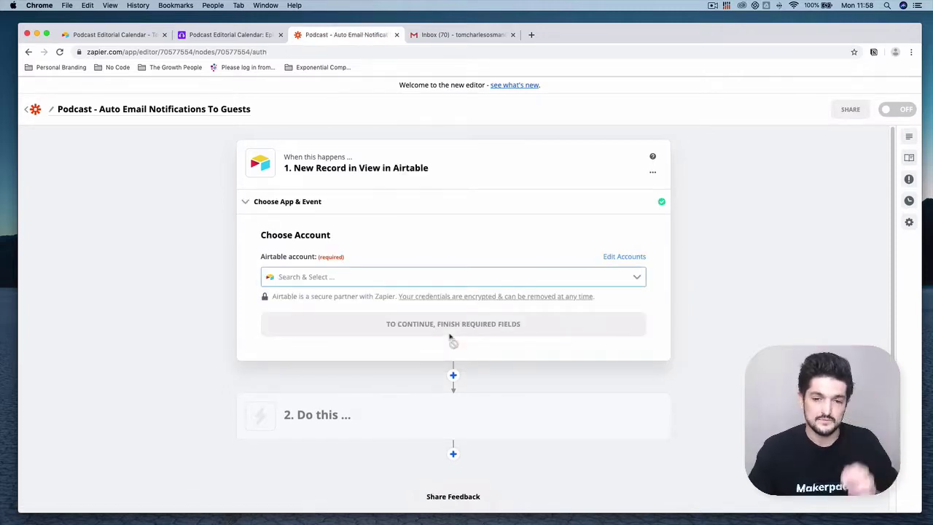
Use the Airtable #3 account for the trigger and continue to the record customization.
left_click(446, 276)
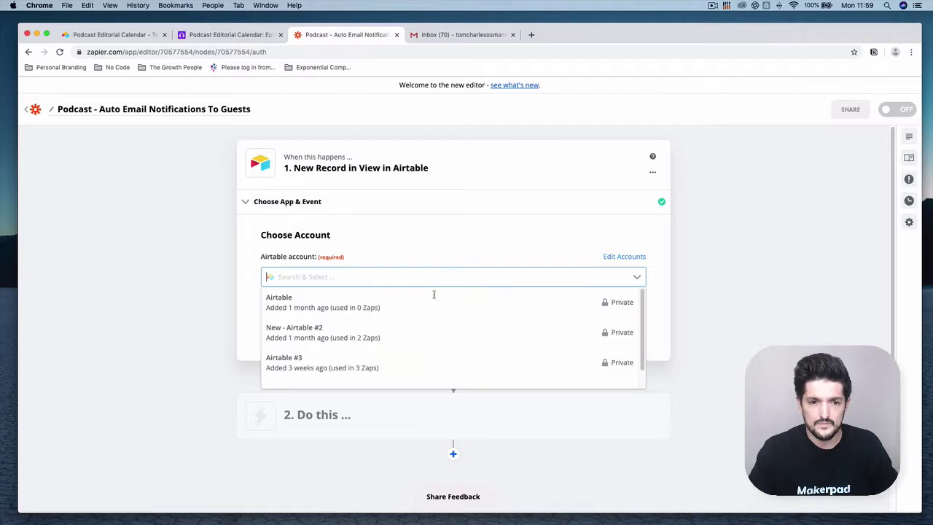
scroll(442, 361, "down", 1)
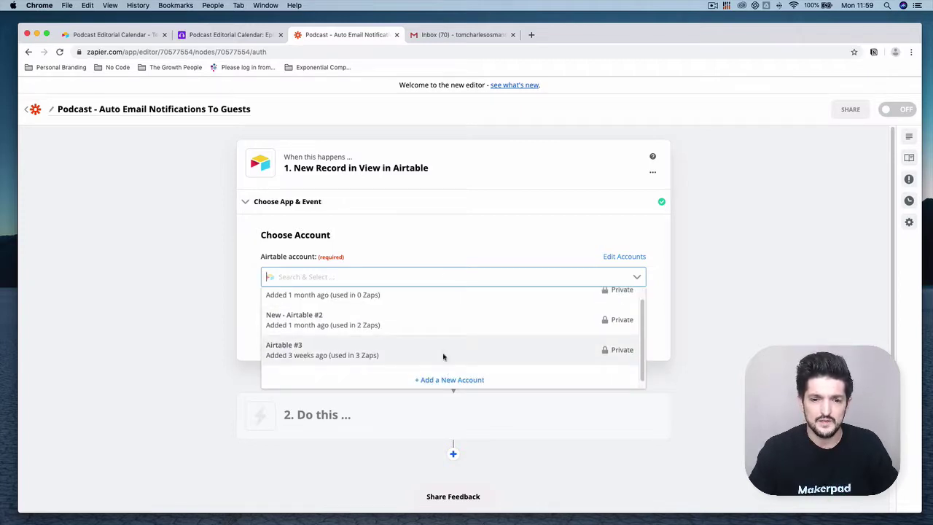
left_click(443, 356)
left_click(453, 329)
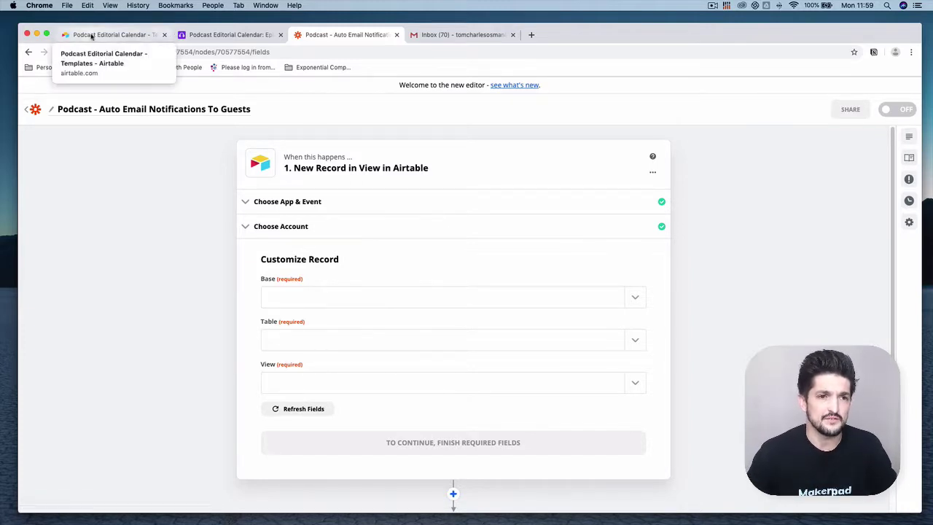
Switch to the Makerpad - Podcast Editorial Calendar base in Airtable and inspect the Released Episodes view of the Episodes table.
left_click(113, 35)
left_click(226, 34)
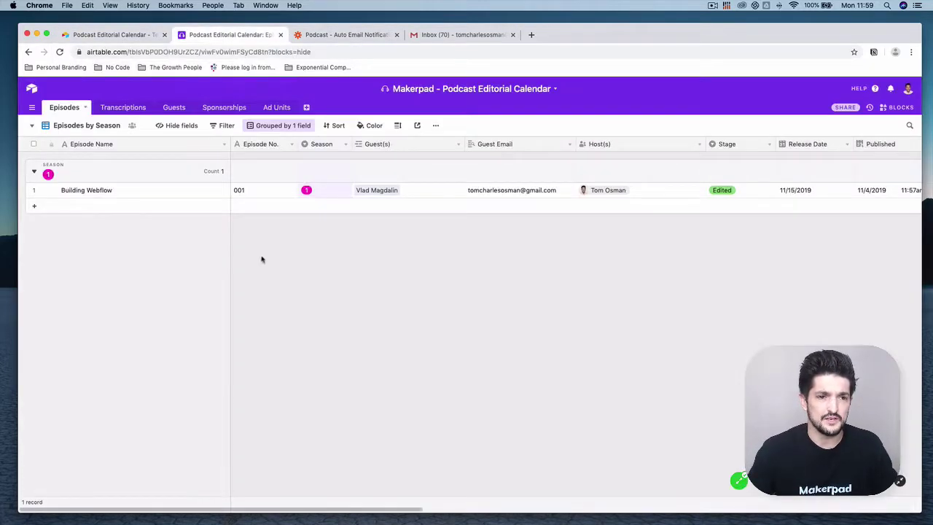
left_click(93, 126)
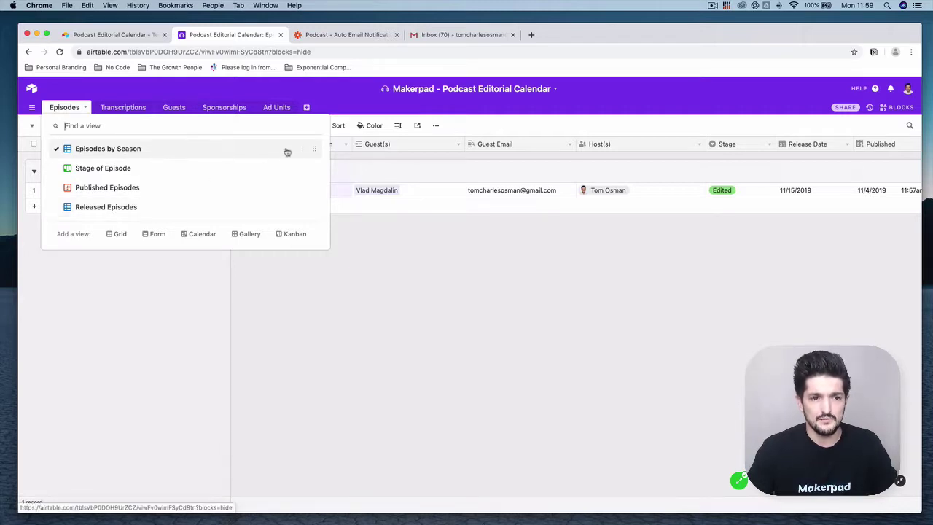
left_click(157, 153)
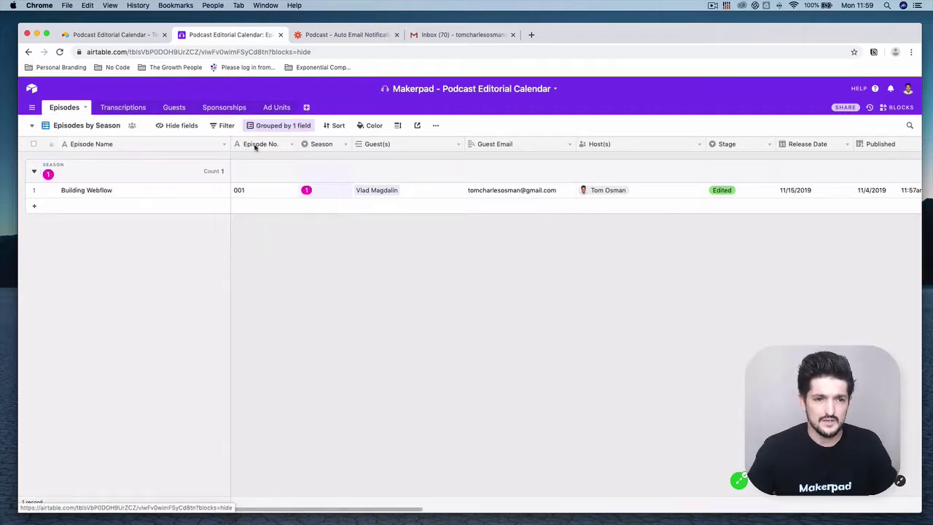
left_click(87, 126)
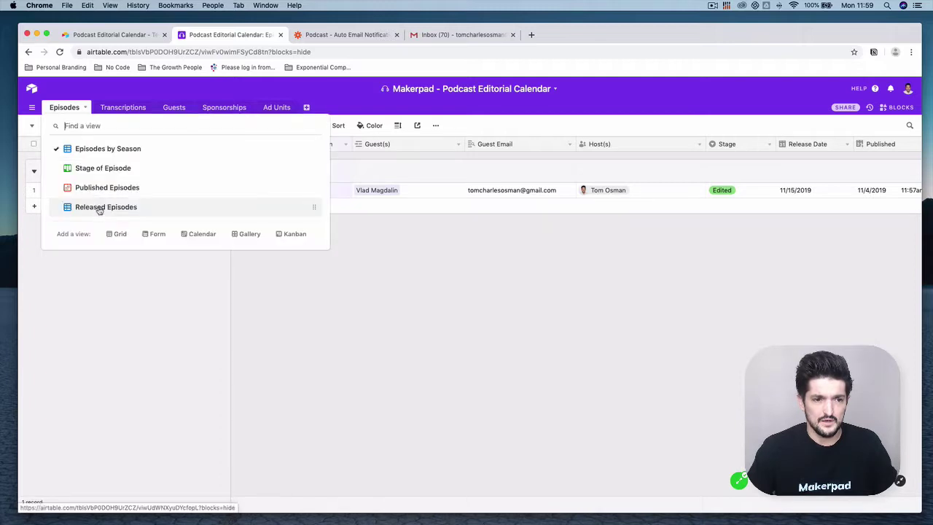
left_click(98, 209)
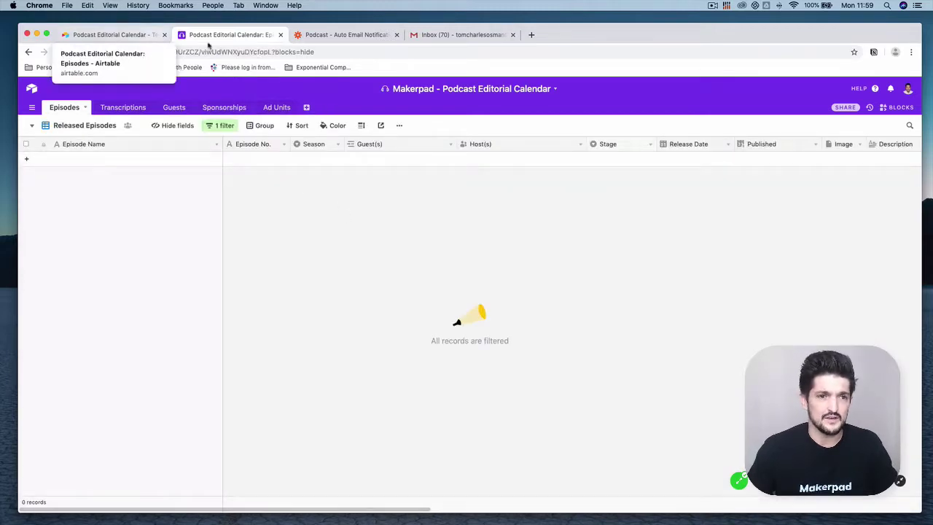
Back in Zapier, set the trigger's base to Makerpad - Podcast Editorial Calendar and its table to Episodes.
left_click(336, 35)
left_click(437, 299)
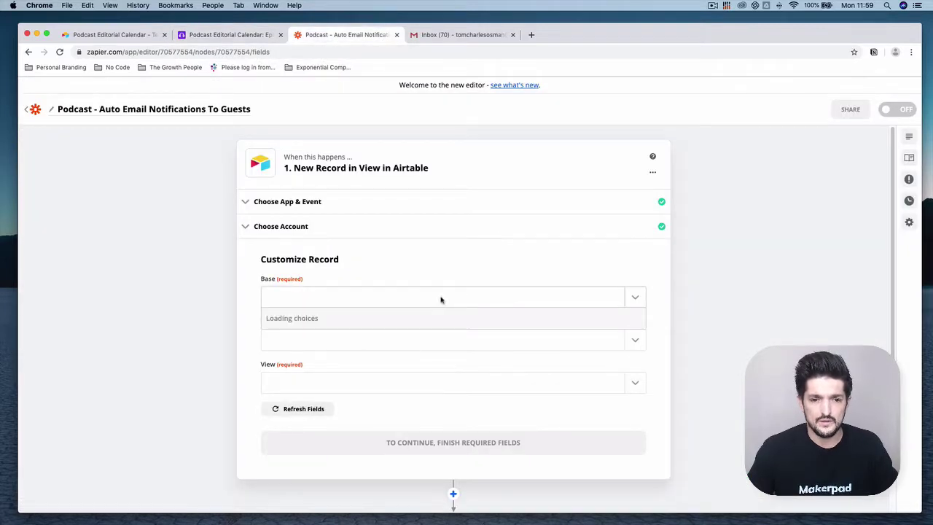
scroll(435, 390, "down", 10)
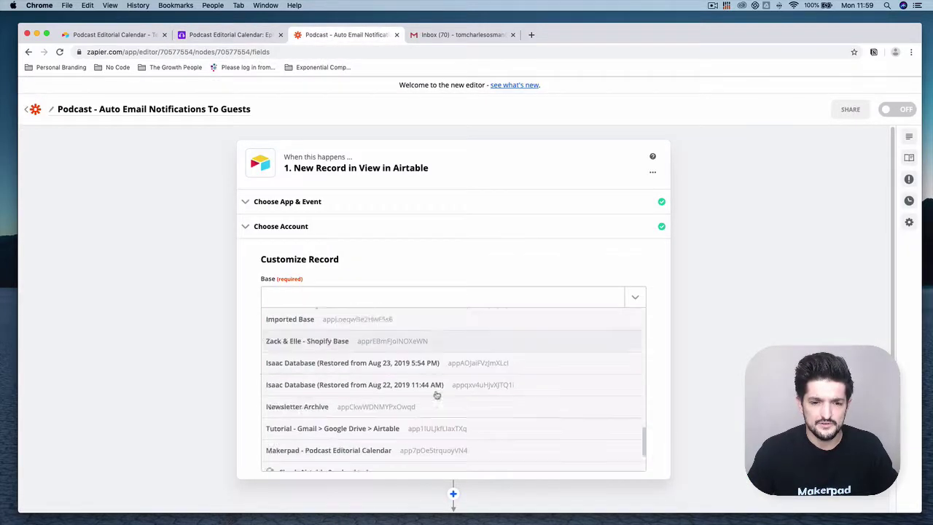
left_click(441, 370)
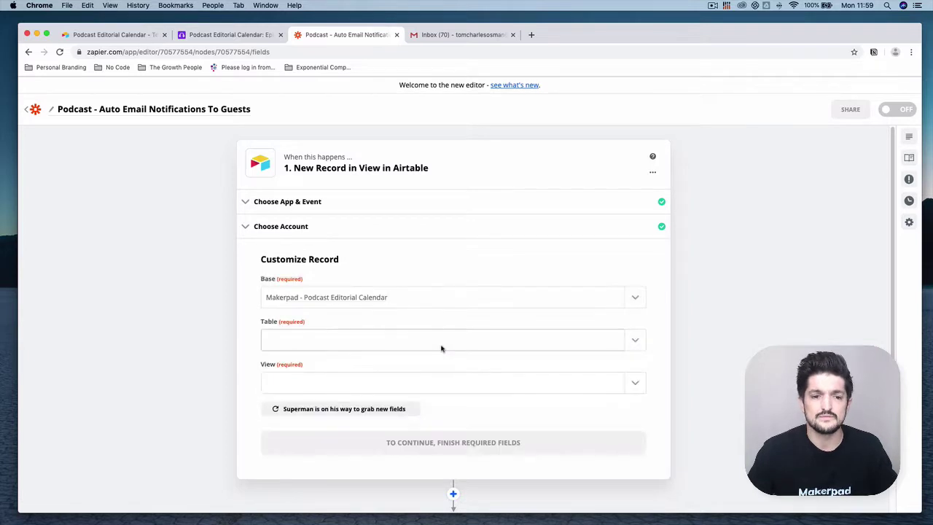
left_click(439, 348)
scroll(437, 366, "down", 2)
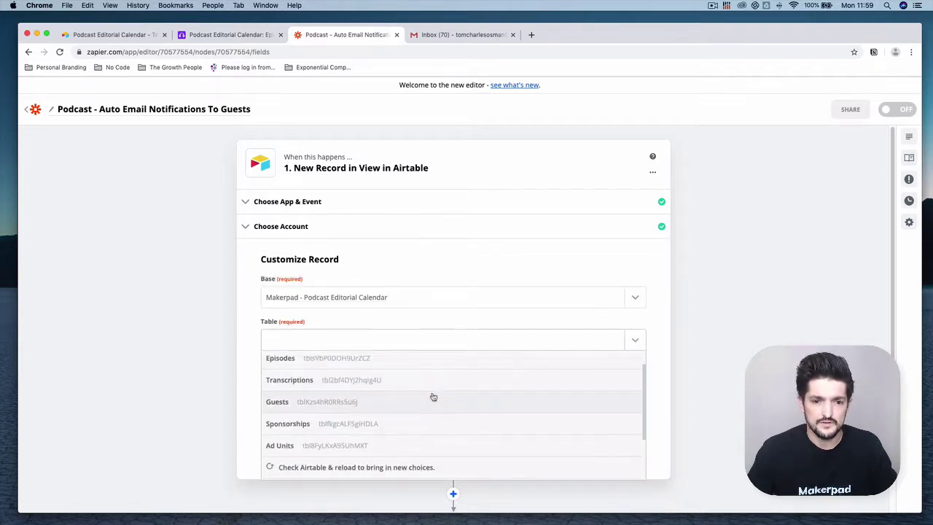
scroll(442, 369, "up", 1)
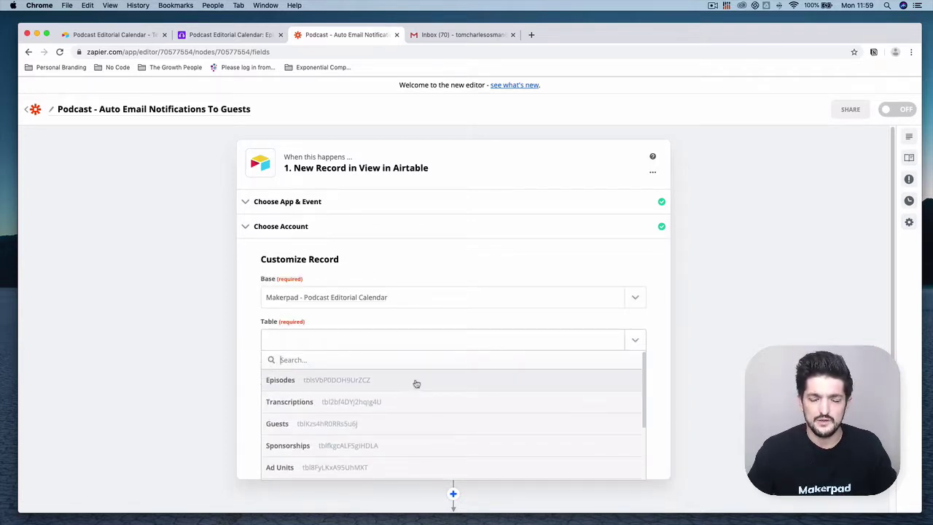
left_click(447, 384)
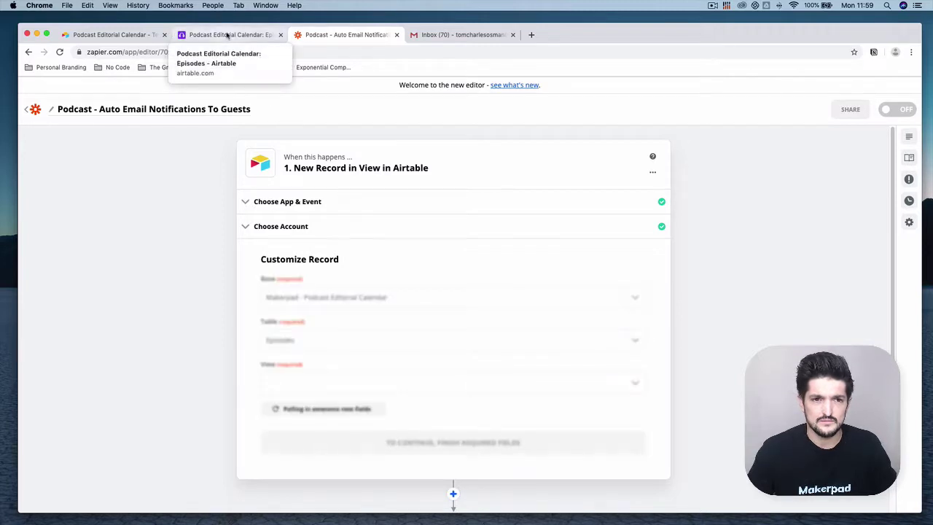
Set the trigger's view to Released Episodes and test the trigger for a matching record.
left_click(229, 35)
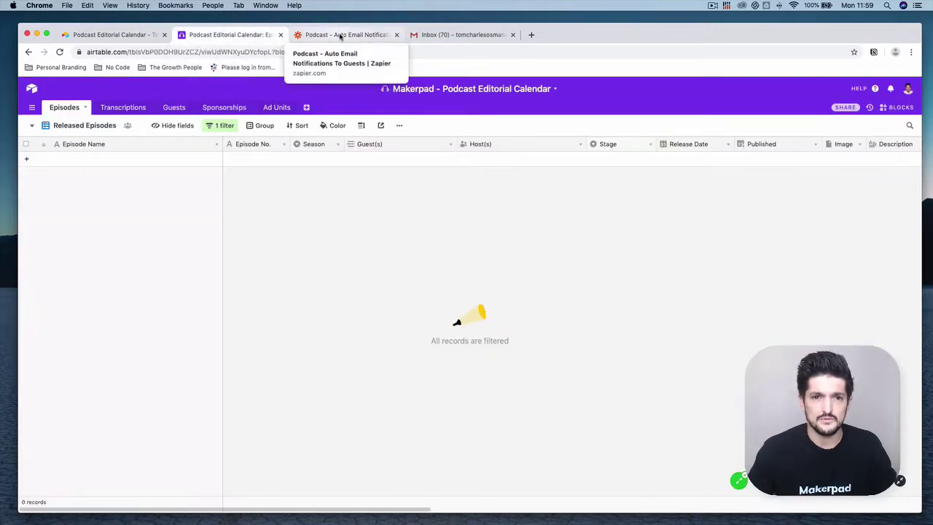
left_click(339, 35)
left_click(409, 391)
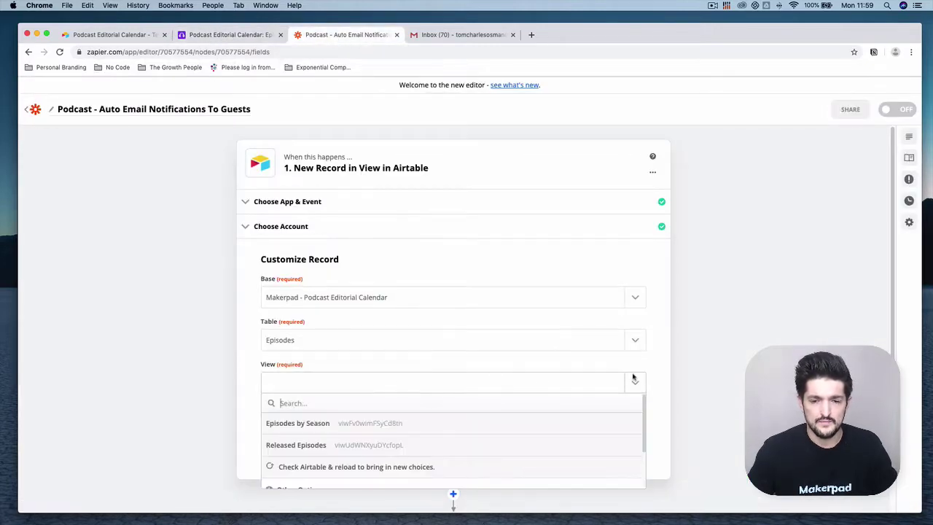
left_click(441, 443)
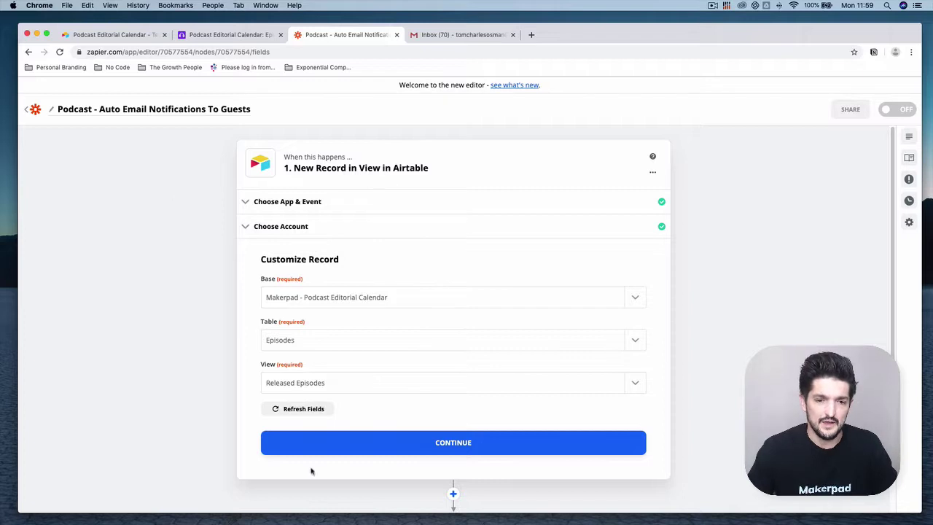
left_click(459, 441)
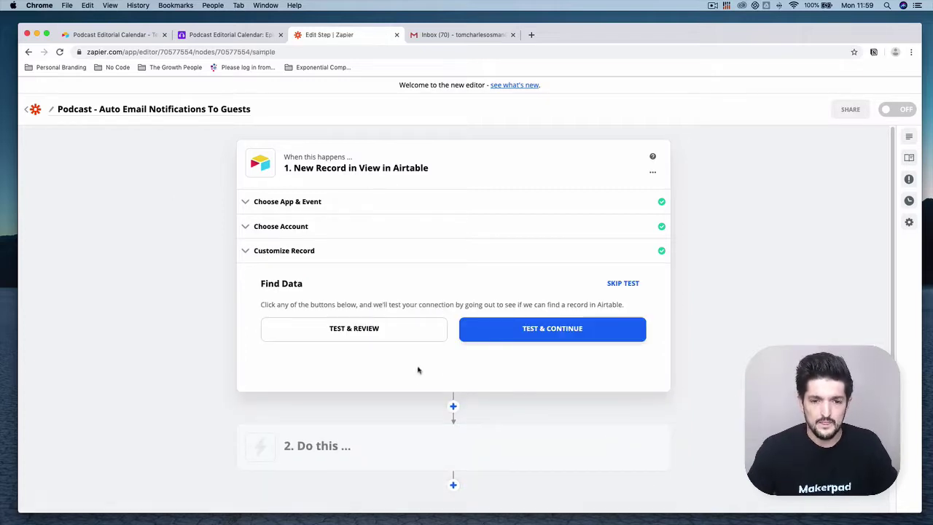
left_click(515, 331)
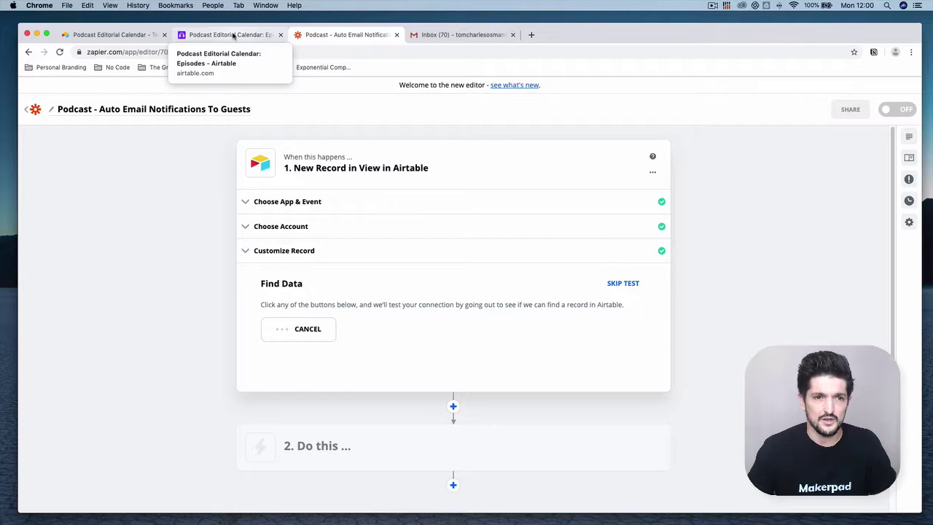
In the Airtable base, set the Building Webflow episode's stage to Released in Episodes by Season, and check the Released Episodes view.
left_click(231, 37)
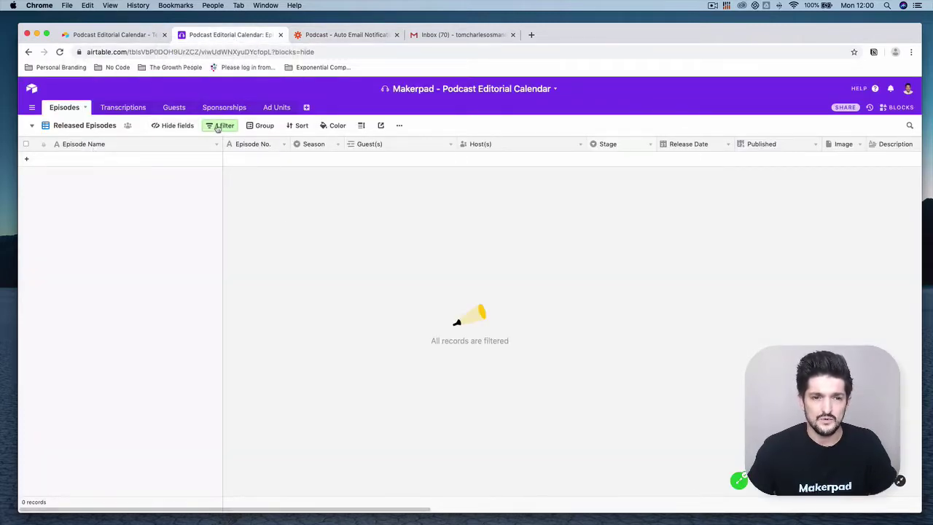
left_click(73, 125)
left_click(135, 149)
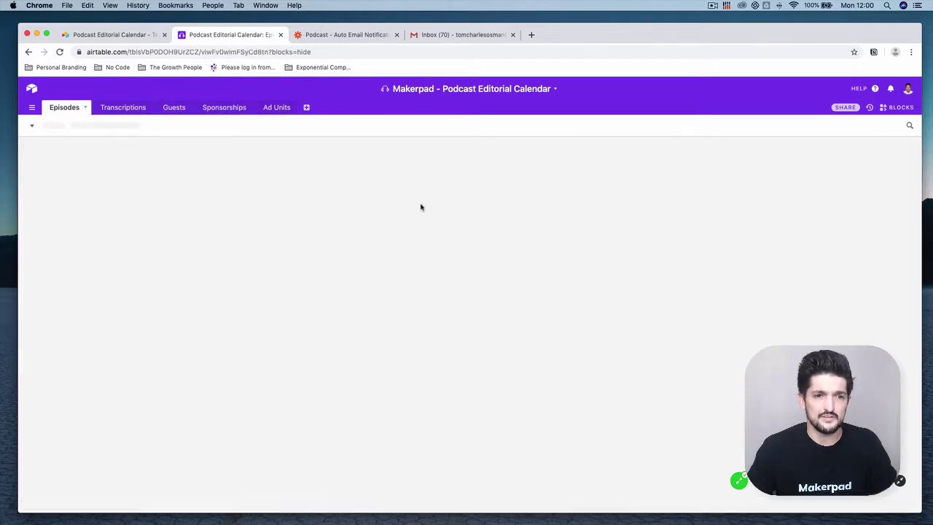
left_click(740, 191)
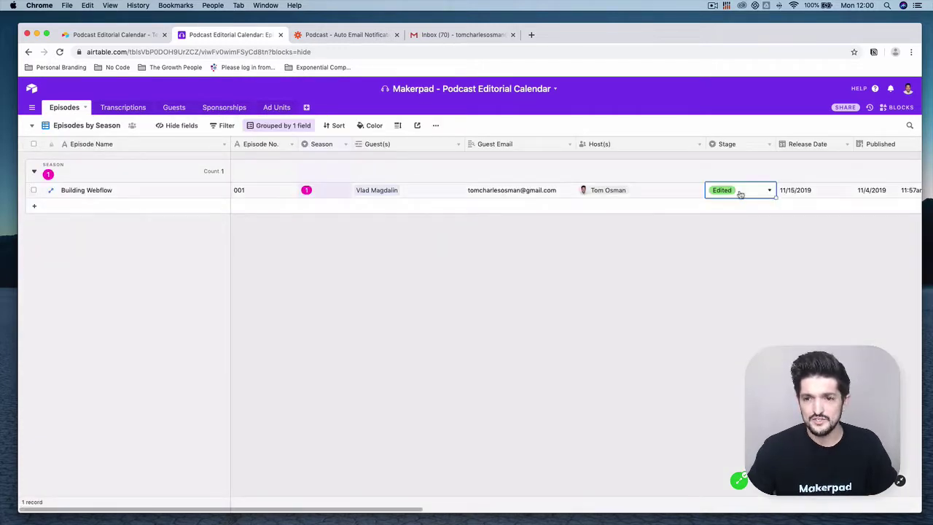
left_click(740, 193)
scroll(747, 306, "down", 1)
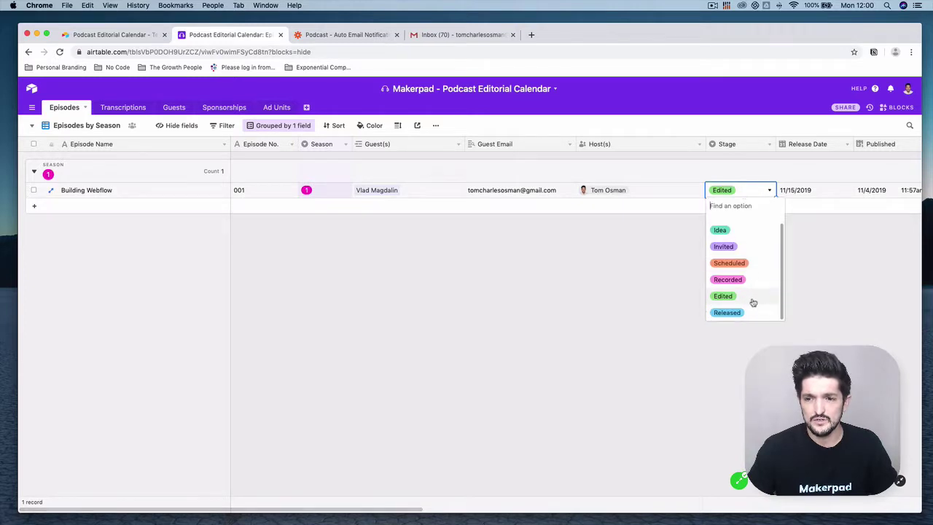
left_click(746, 312)
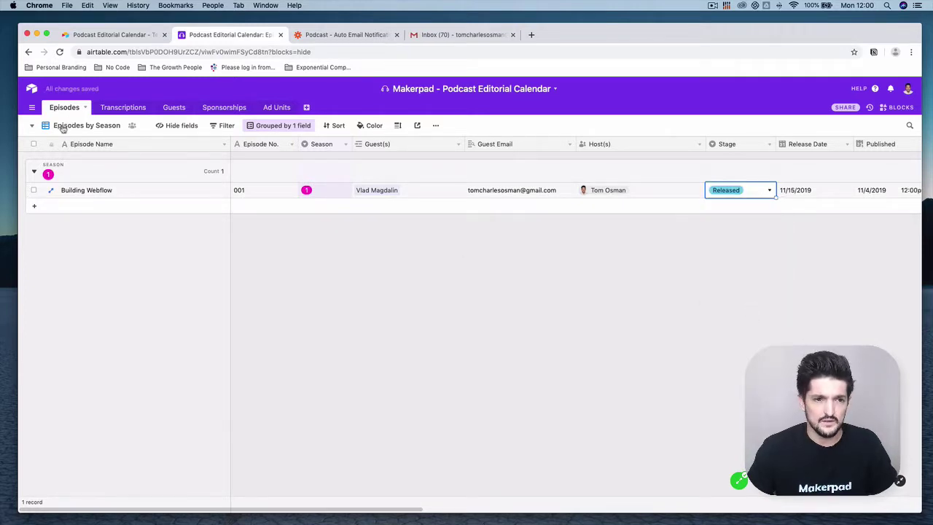
key("Escape")
left_click(66, 129)
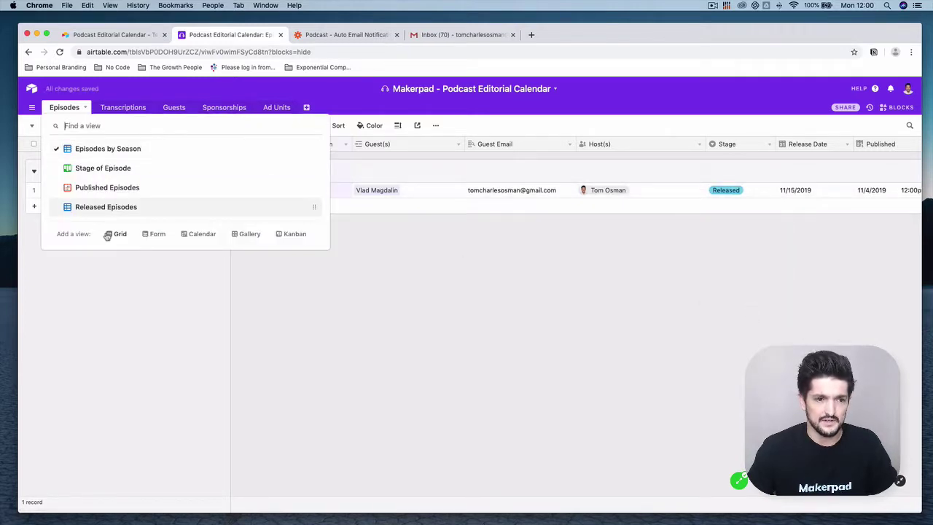
left_click(162, 209)
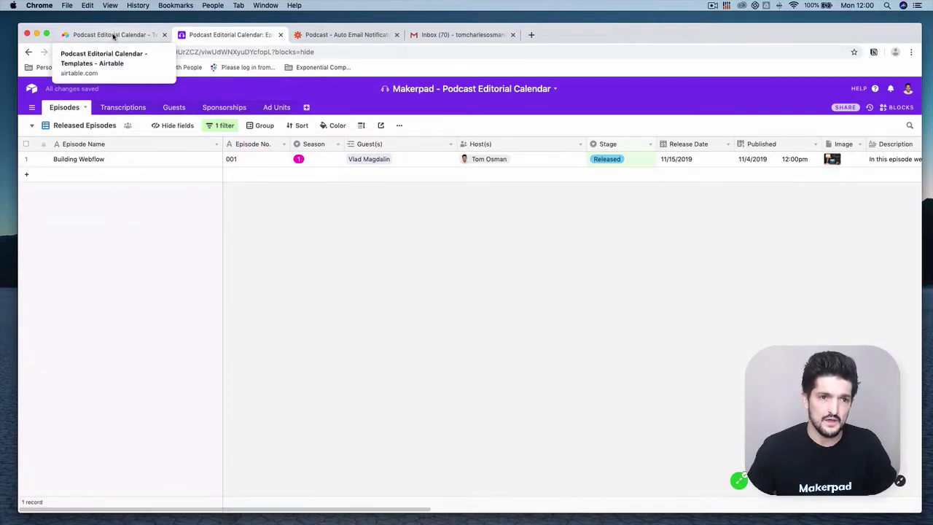
Return to Zapier, retest the Airtable trigger, and expand sample Record A in its Find Data section.
left_click(352, 36)
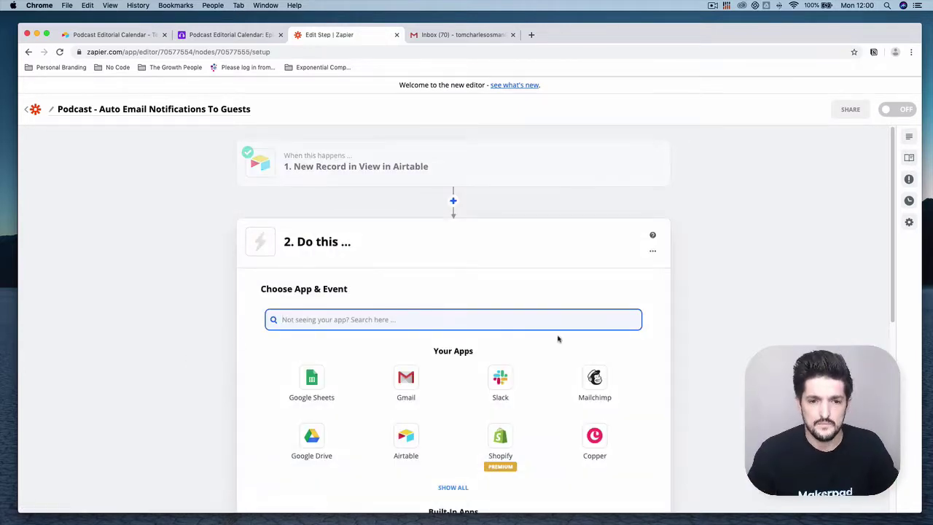
left_click(458, 174)
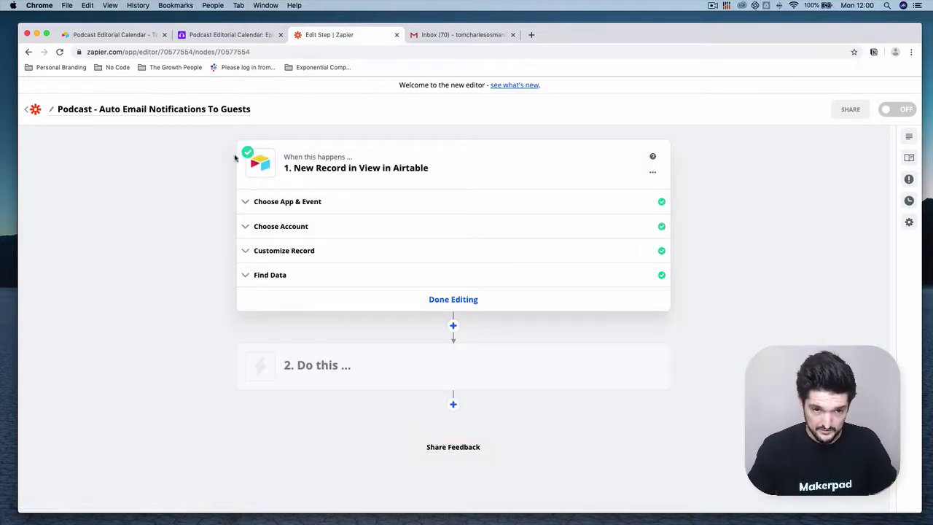
left_click(456, 274)
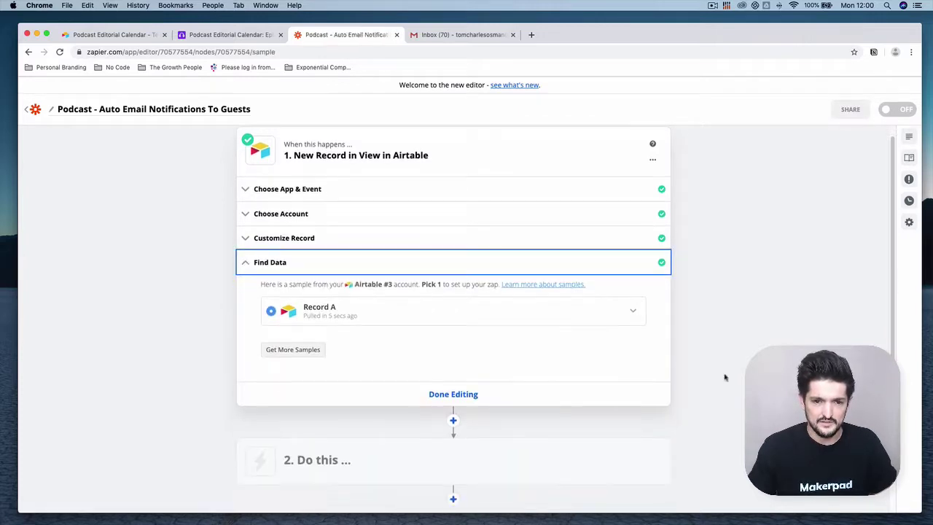
left_click(623, 310)
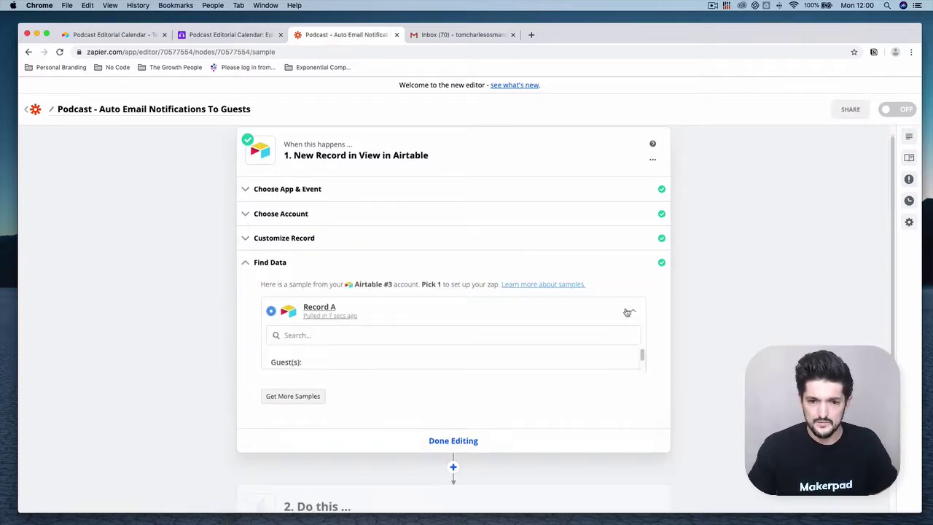
Review sample Record A's URL, description, episode name and guest email fields, and close the trigger step.
scroll(479, 394, "down", 1)
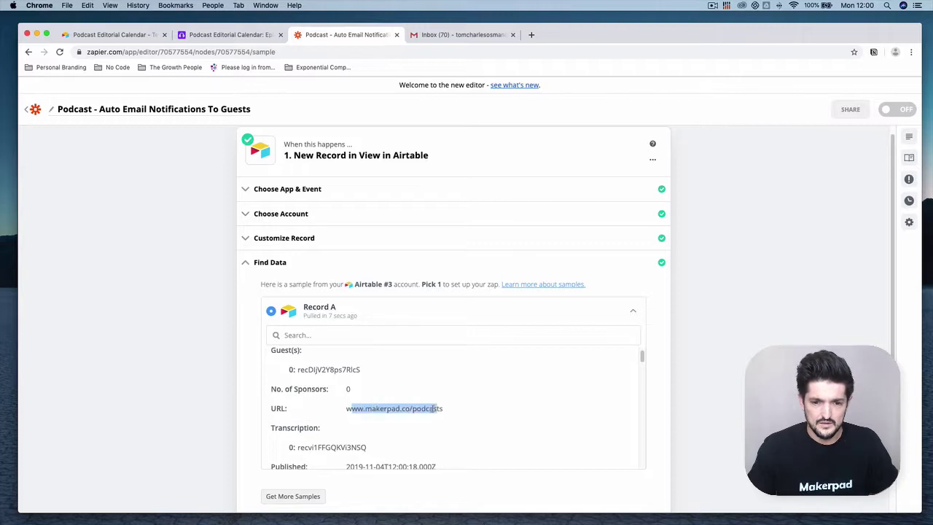
scroll(430, 408, "down", 3)
scroll(431, 410, "down", 4)
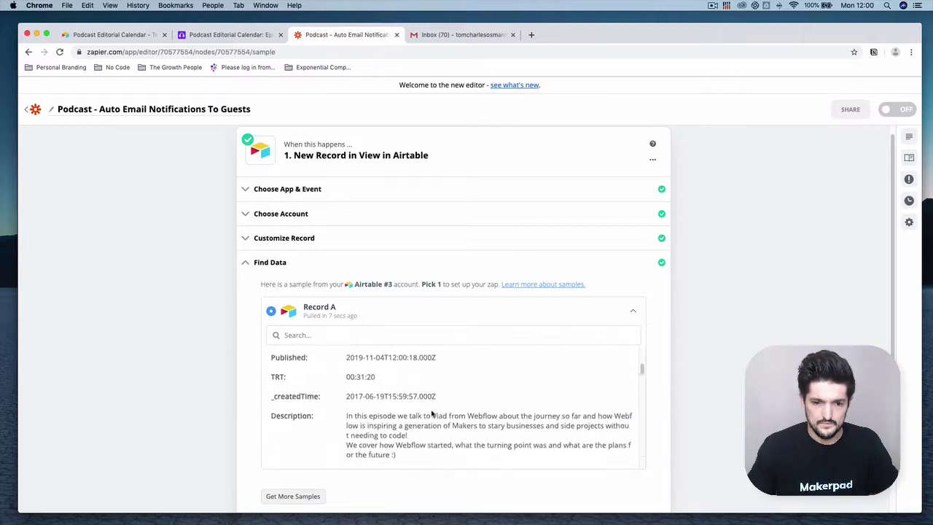
scroll(443, 435, "down", 8)
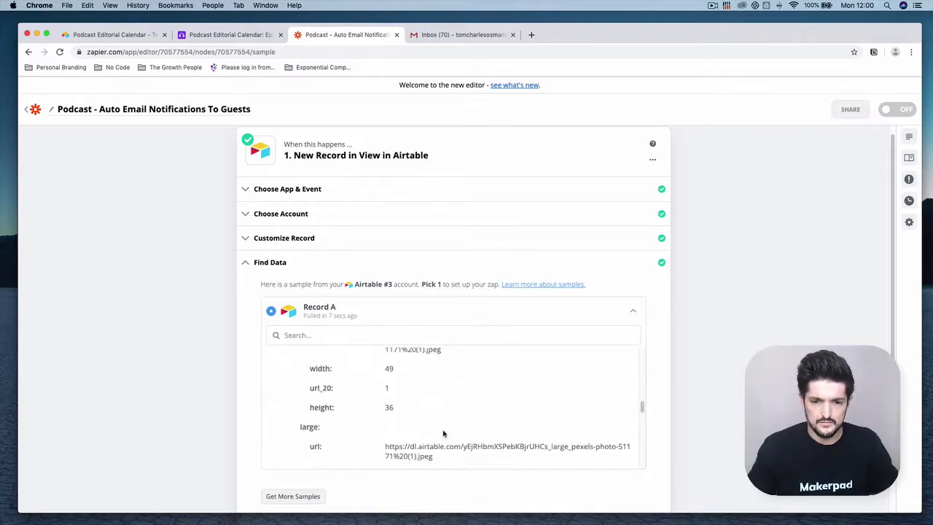
scroll(443, 432, "down", 2)
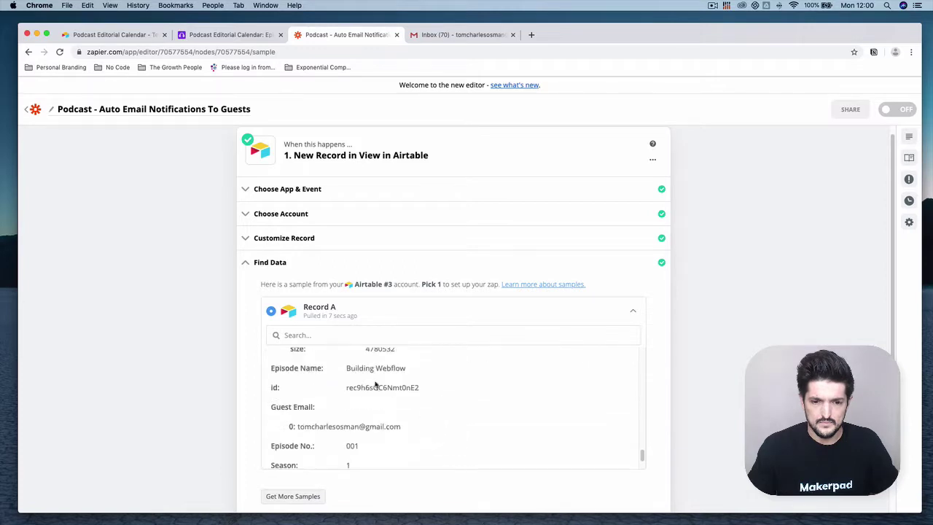
left_click_drag(348, 368, 421, 373)
left_click(703, 341)
left_click(271, 264)
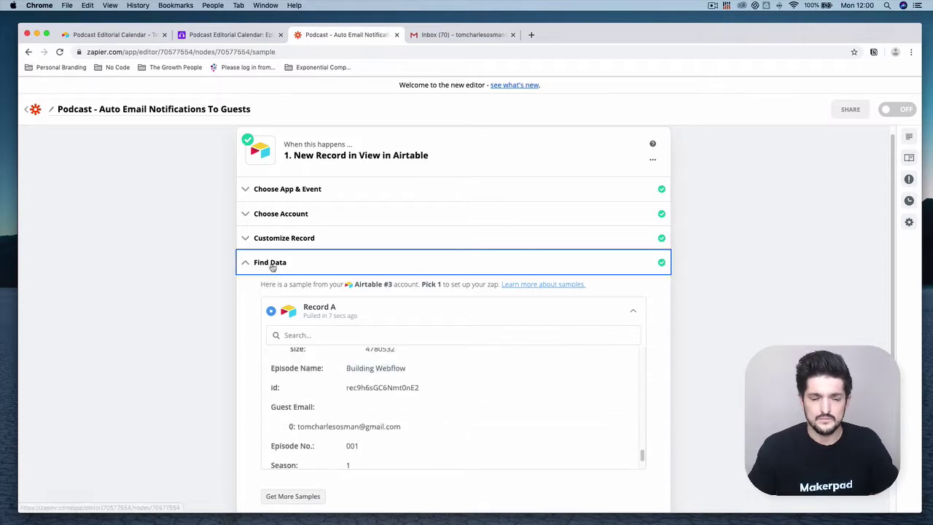
left_click(458, 300)
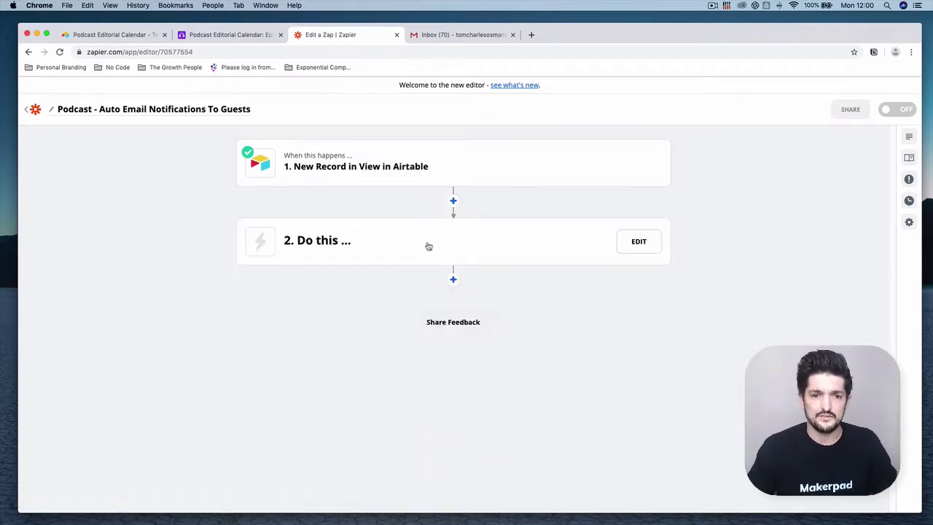
Set the Zap's second step to Gmail with the Send Email action event and continue to the account choice.
left_click(448, 254)
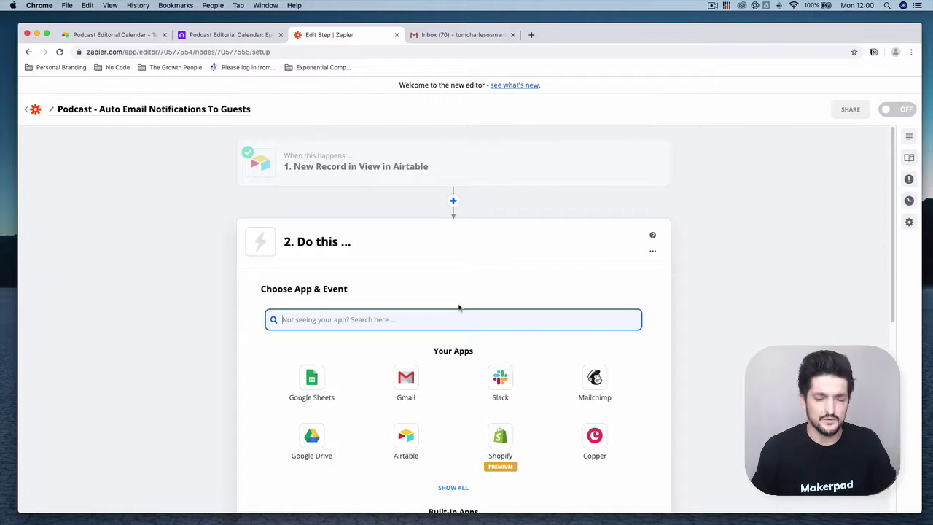
type("gmai")
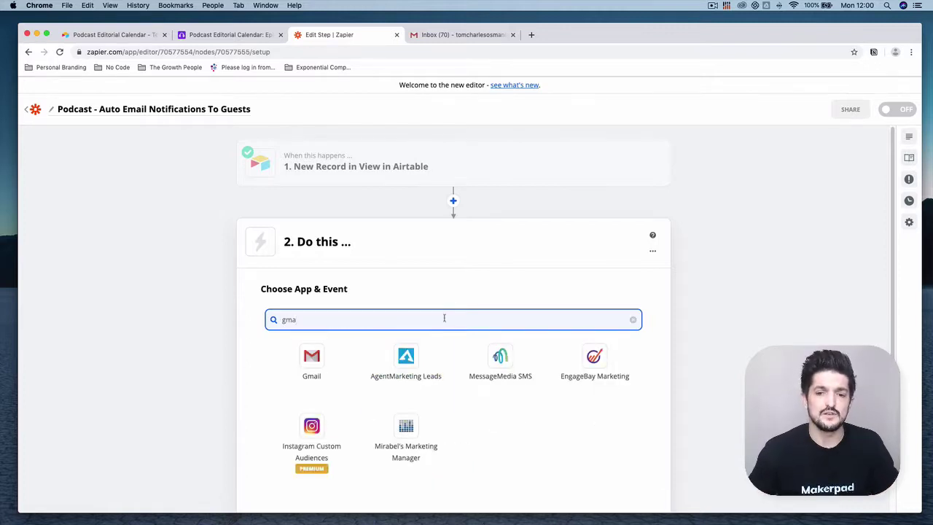
left_click(312, 362)
left_click(438, 375)
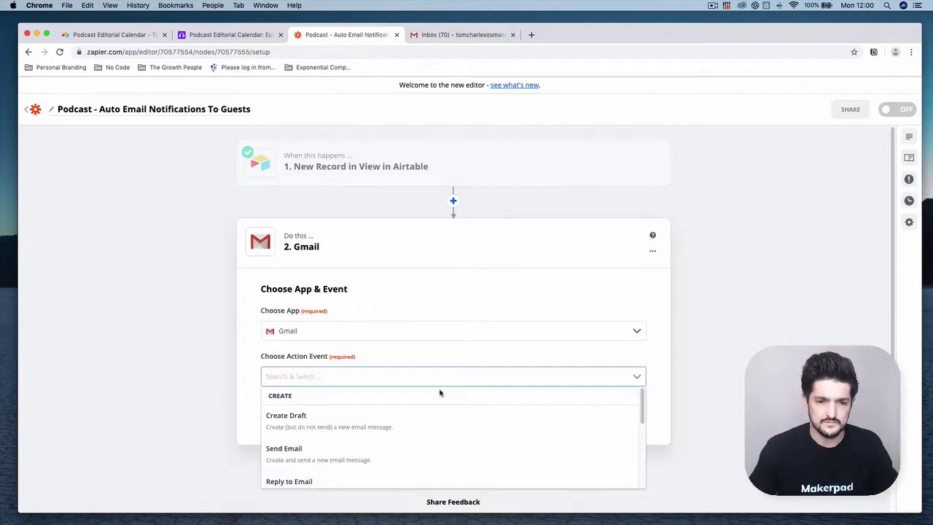
left_click(445, 445)
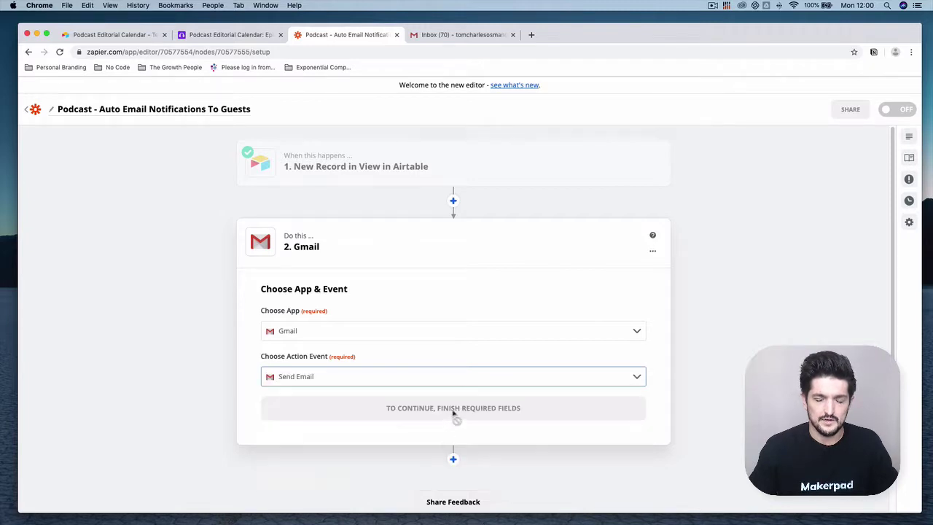
left_click(453, 409)
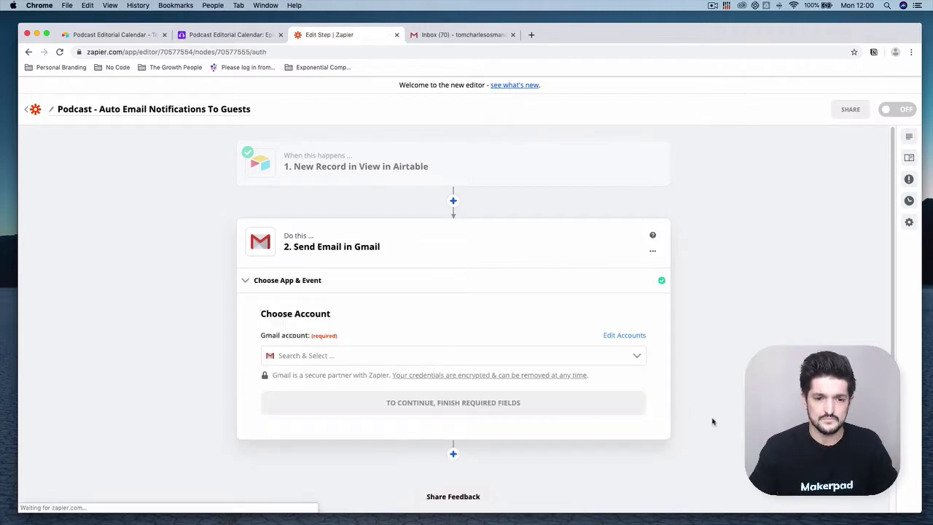
Select the Gmail account labelled #3 for the Send Email action and continue to the email fields.
left_click(452, 356)
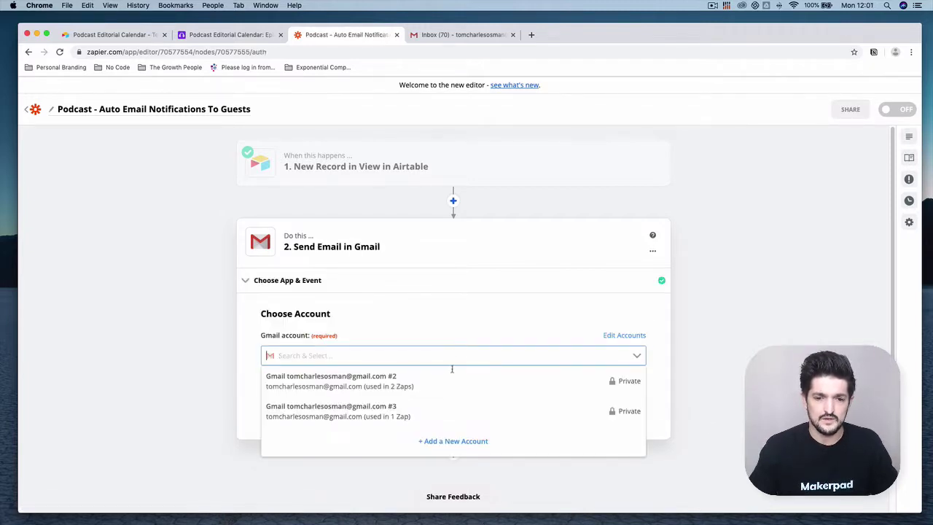
left_click(449, 415)
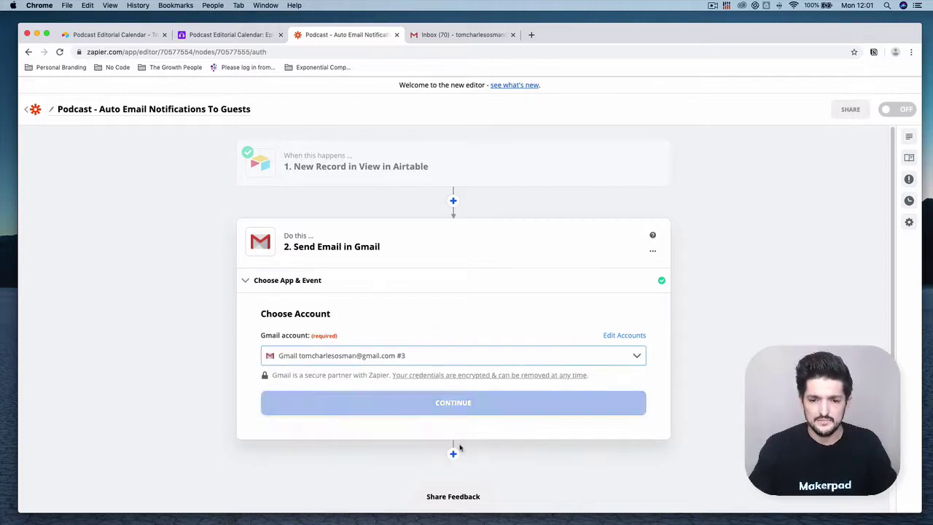
left_click(454, 403)
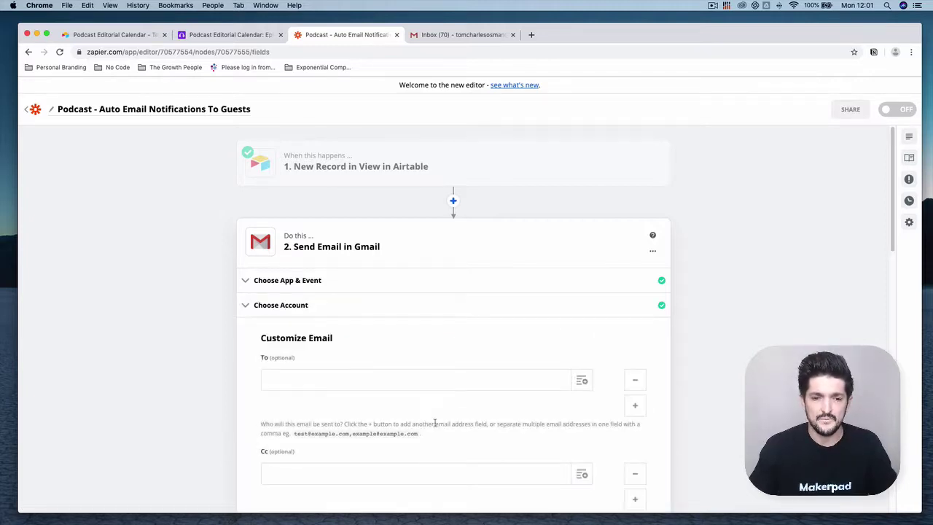
Map the email's To field to the Guest Email value from the Airtable record.
scroll(510, 437, "down", 4)
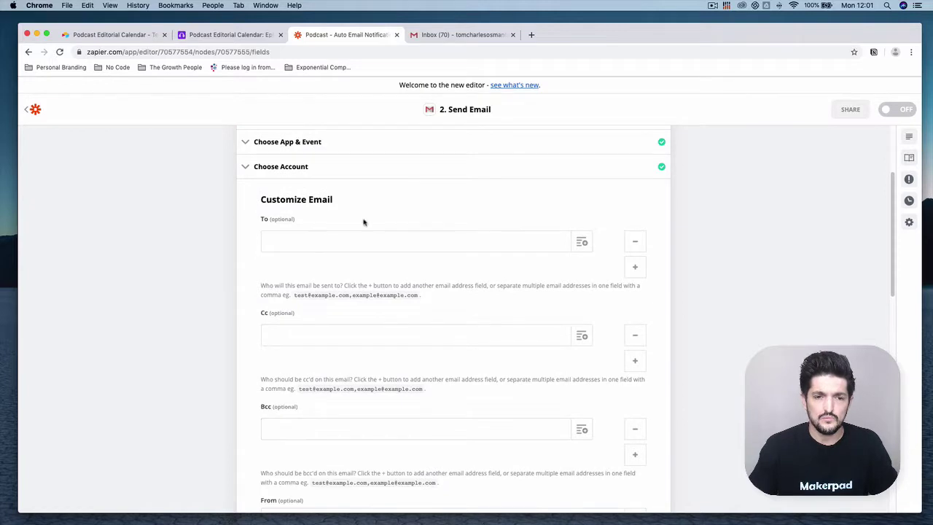
left_click(582, 243)
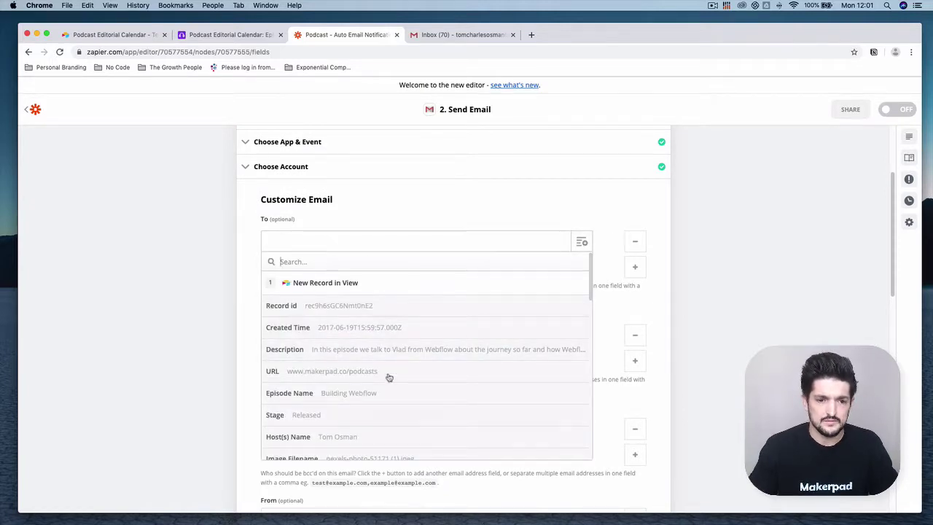
scroll(455, 372, "down", 1)
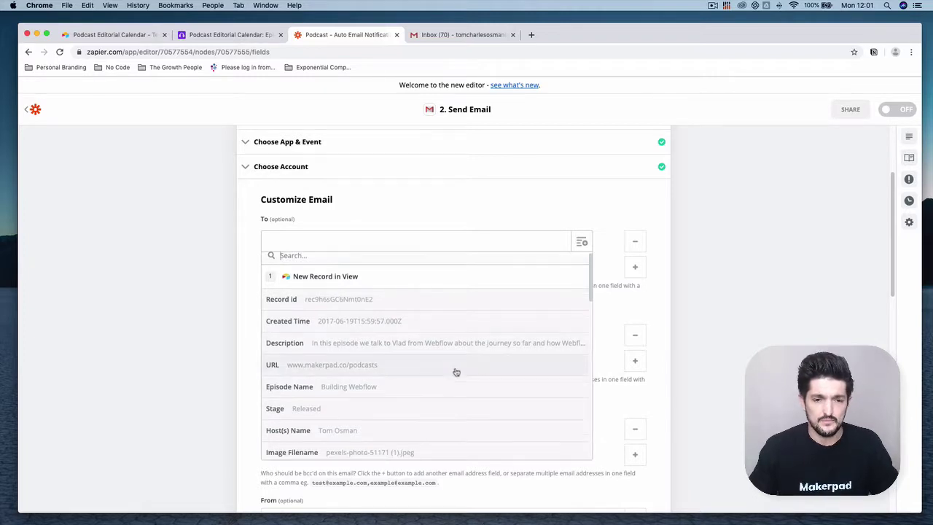
scroll(408, 415, "down", 3)
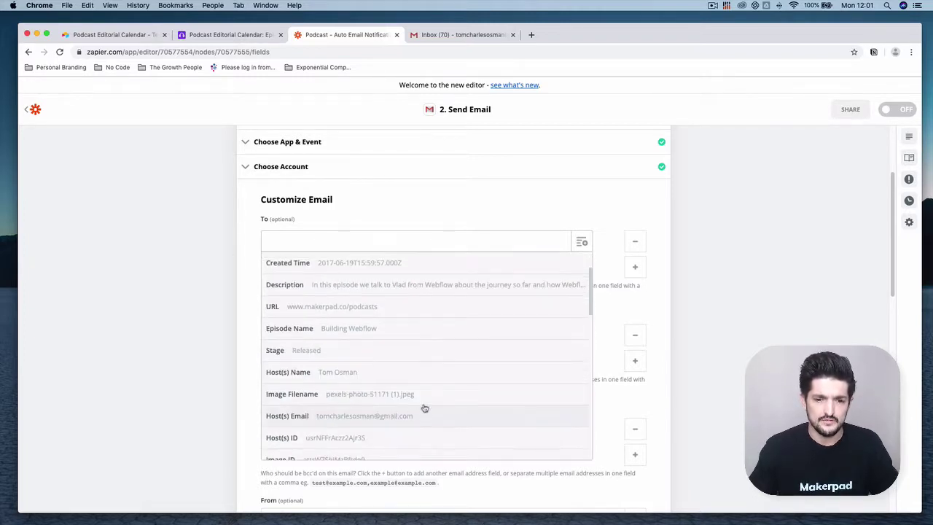
scroll(424, 408, "up", 5)
type("gu")
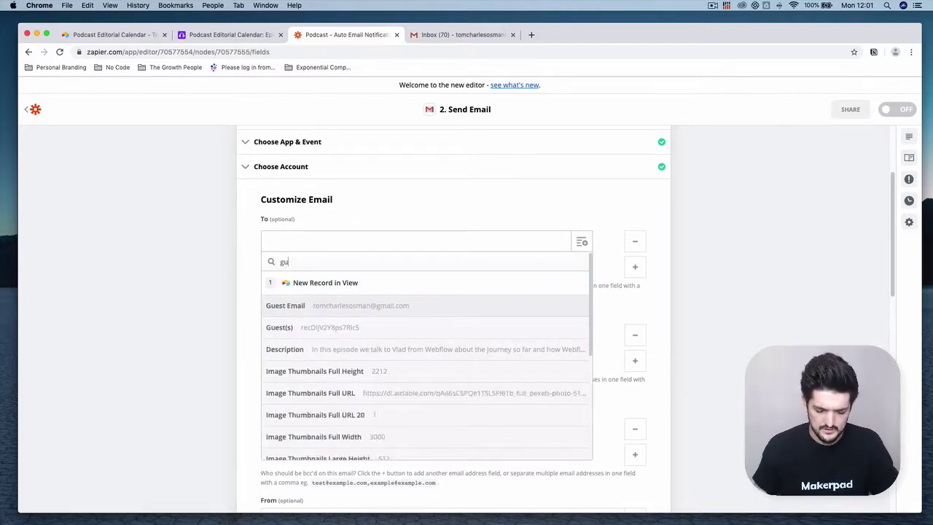
type("est")
left_click(440, 306)
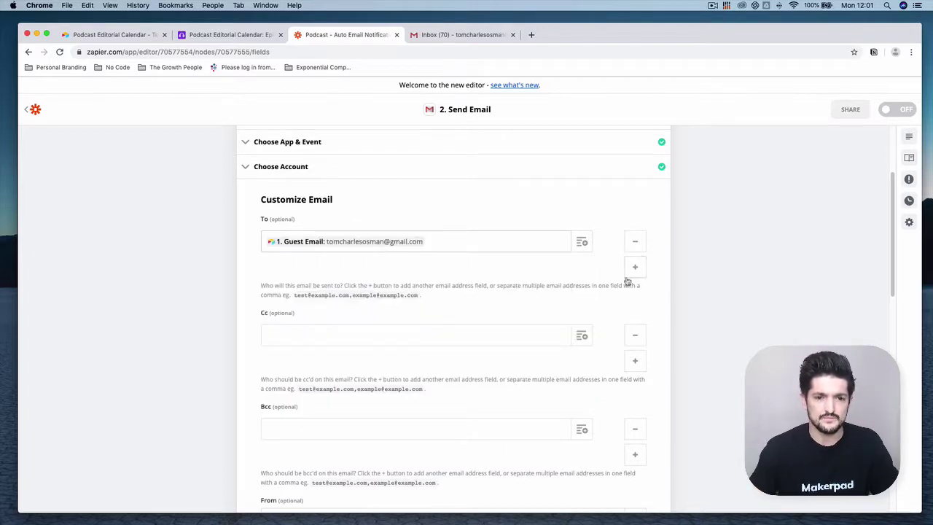
Set the email's From field to the sender's custom-domain address and the From Name to Makerpad.
scroll(480, 357, "down", 5)
scroll(479, 357, "up", 1)
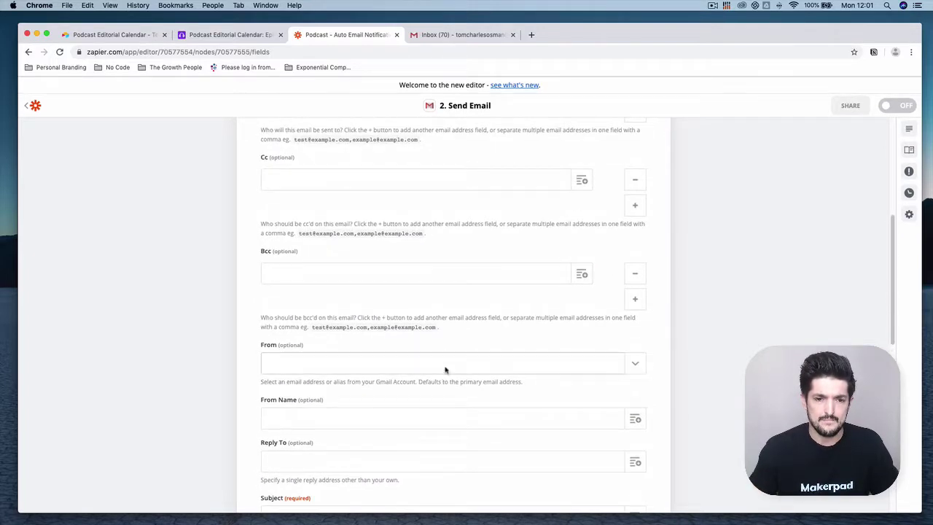
left_click(479, 361)
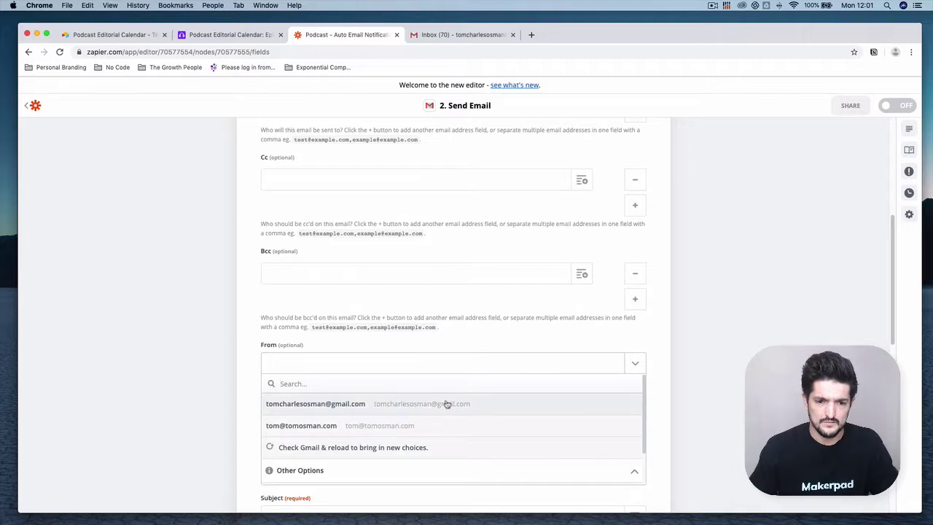
left_click(437, 428)
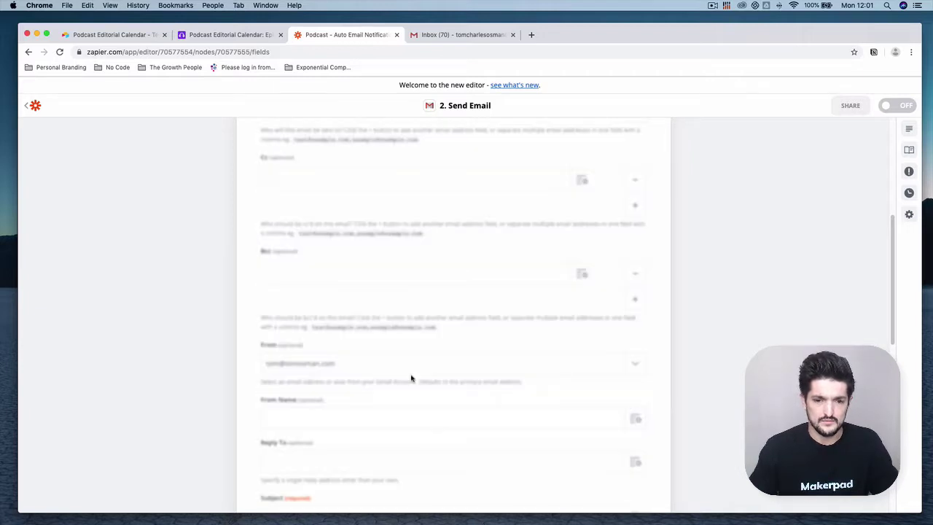
scroll(304, 240, "down", 2)
left_click(406, 276)
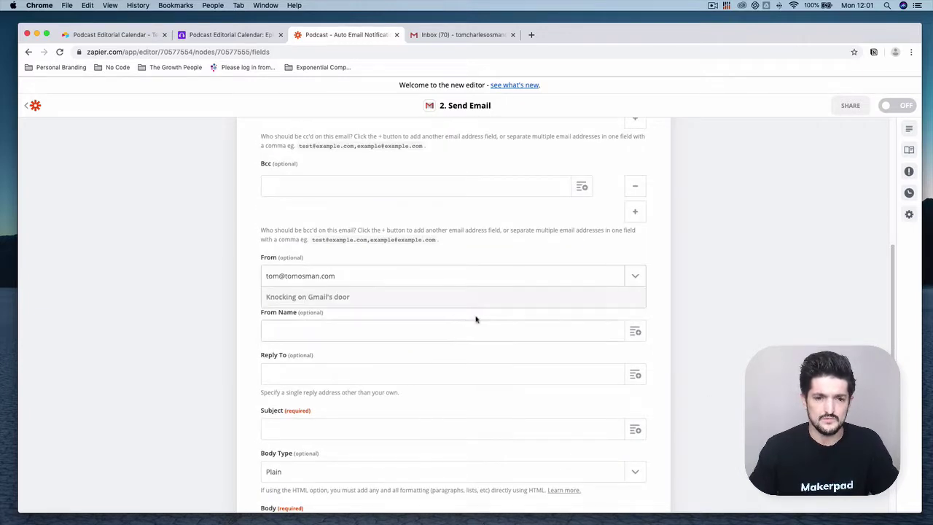
left_click(390, 288)
left_click(300, 274)
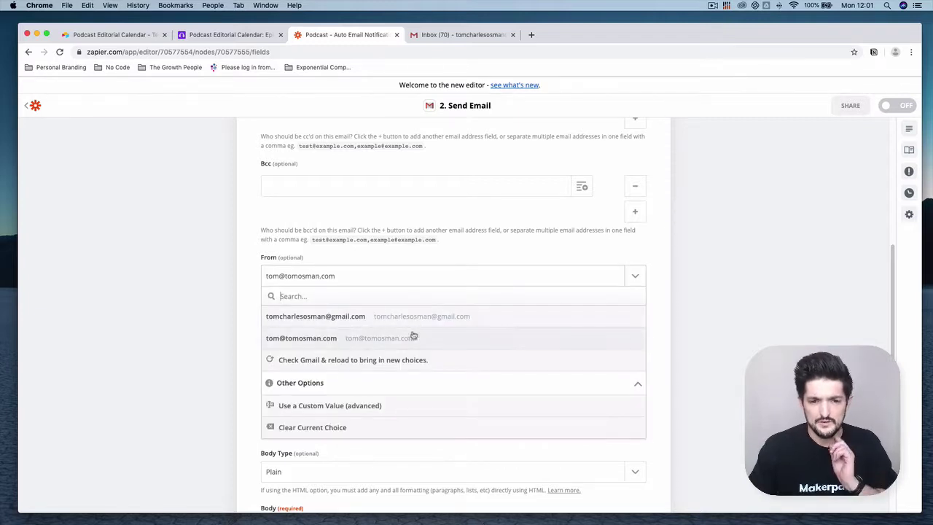
left_click(744, 307)
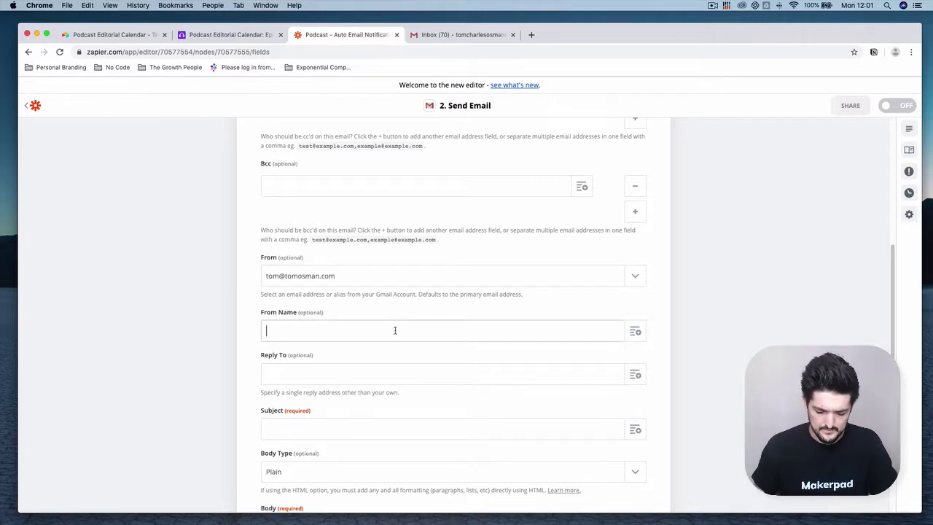
scroll(424, 430, "down", 1)
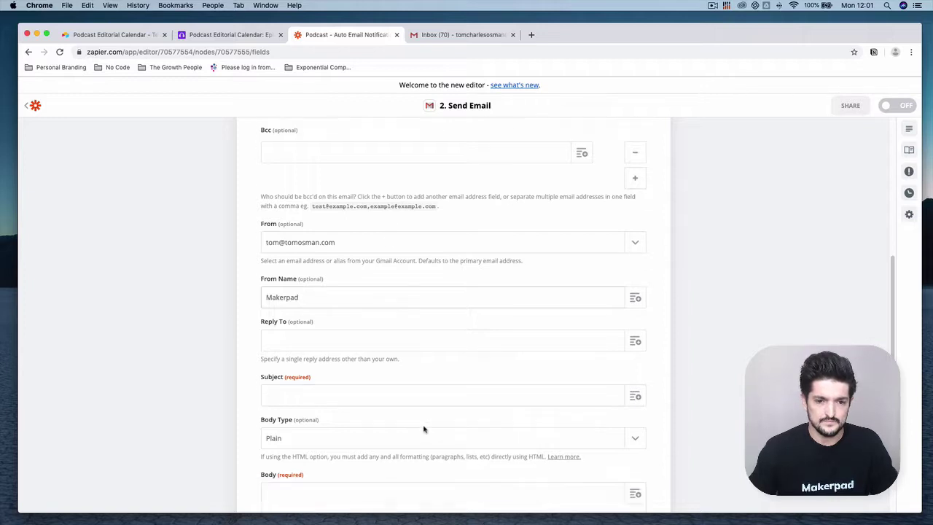
Write the subject "Hey! The [Episode Name] is now live!", inserting the Airtable Episode Name value as the placeholder.
left_click(439, 394)
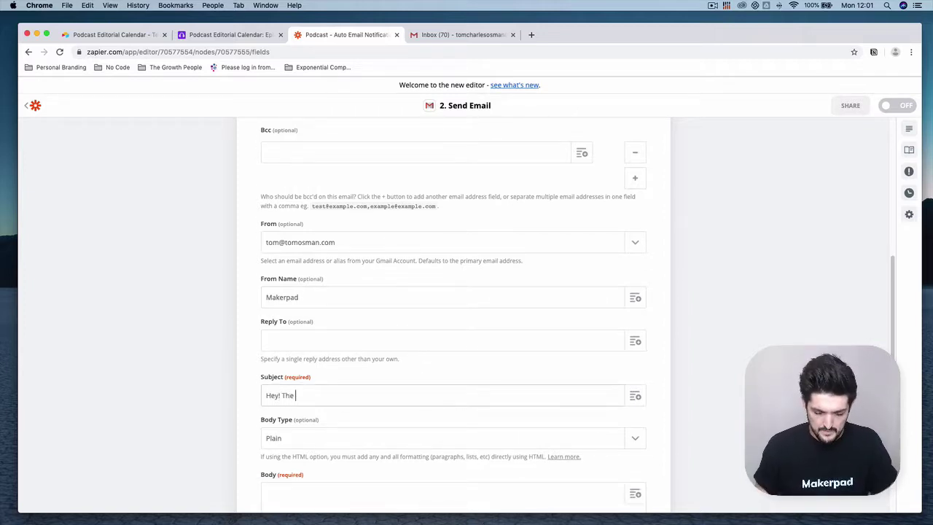
left_click(635, 396)
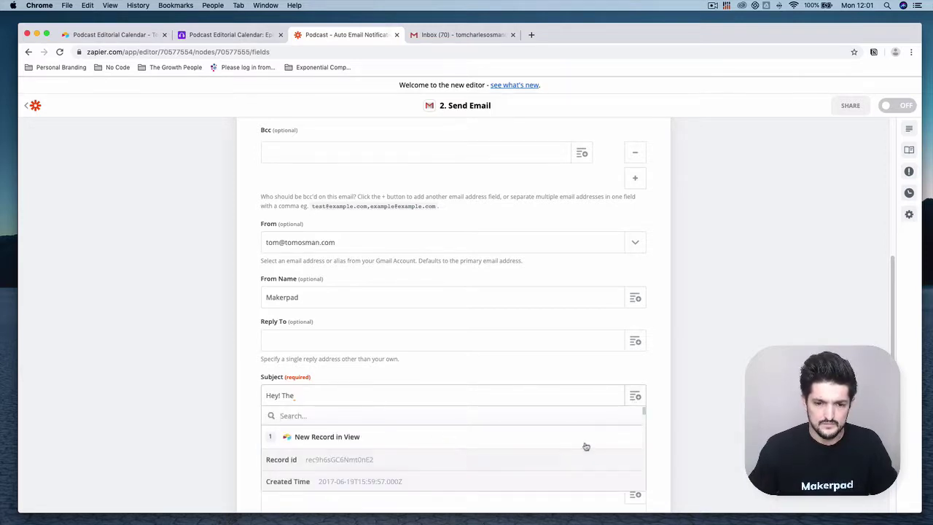
scroll(726, 427, "down", 3)
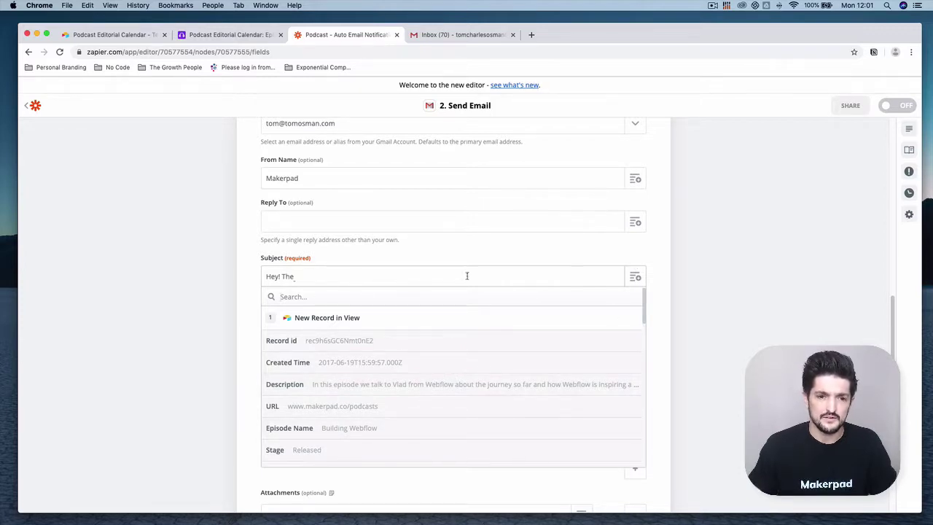
left_click(381, 277)
left_click(636, 278)
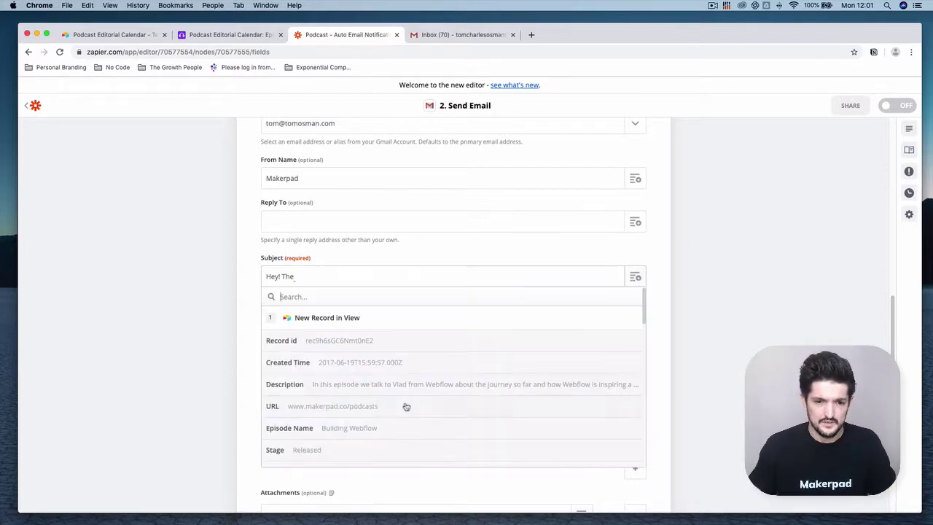
left_click(433, 427)
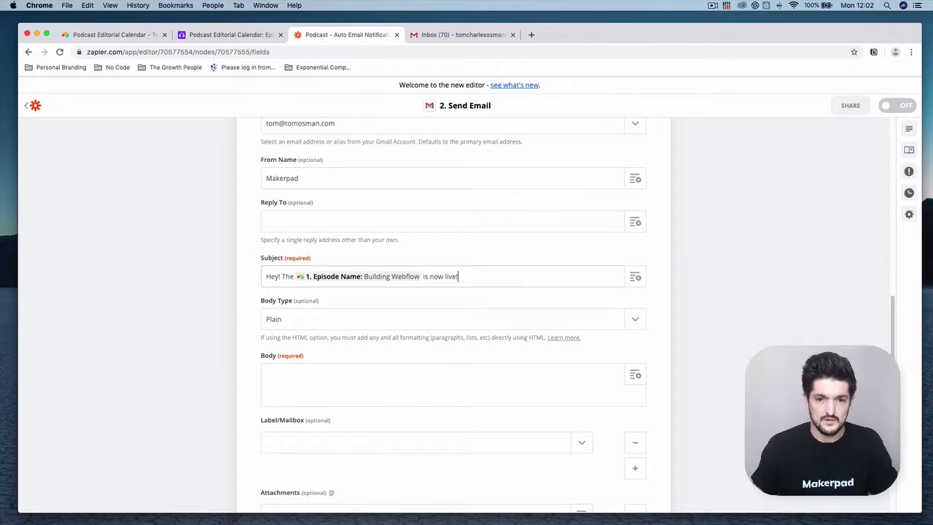
Begin the email body with "Hey," and the line "Thought I'd let you know that the "[Episode Name]" is now live.", inserting the Airtable Episode Name value.
left_click(545, 372)
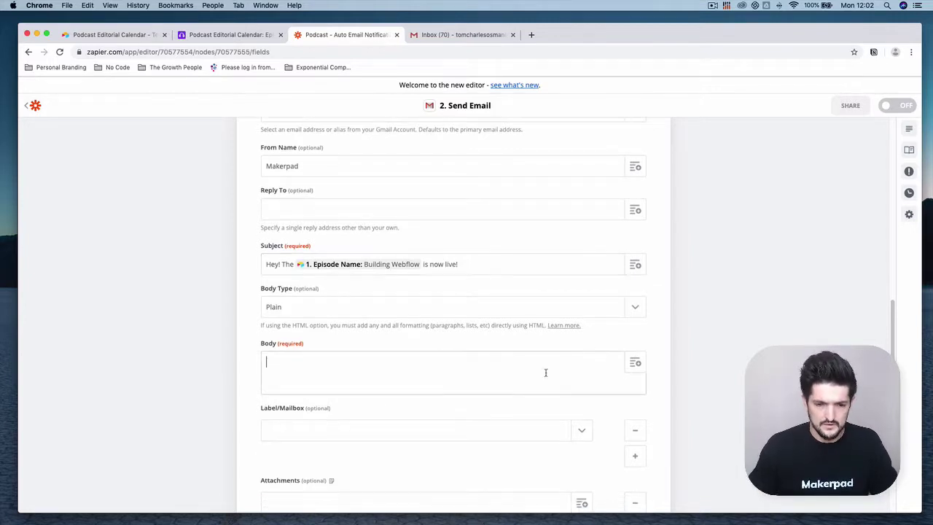
type("Hey,")
key("Return")
key("Return")
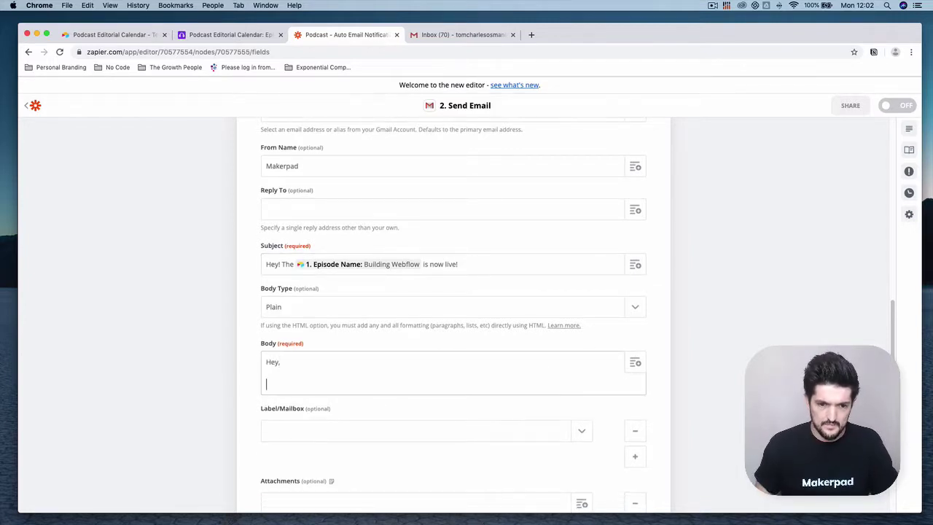
type("Thought ")
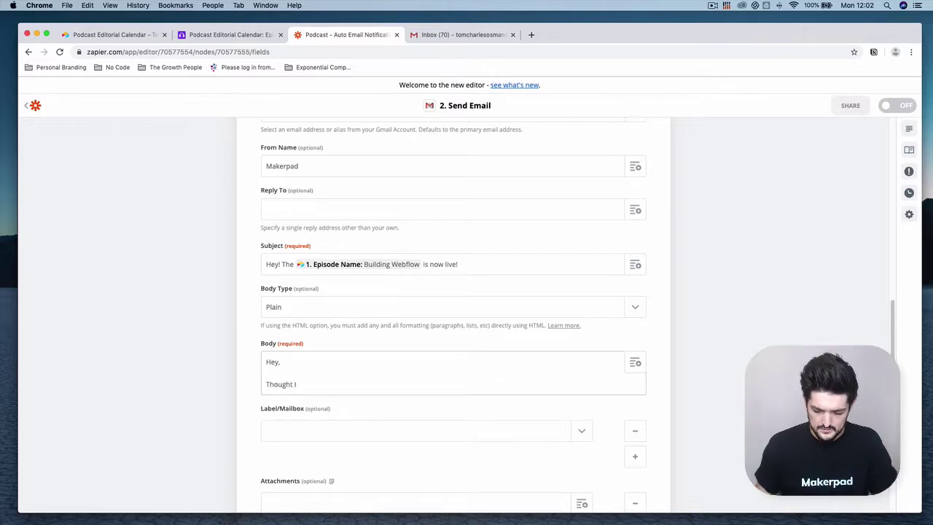
type("I'd let you know that the \"")
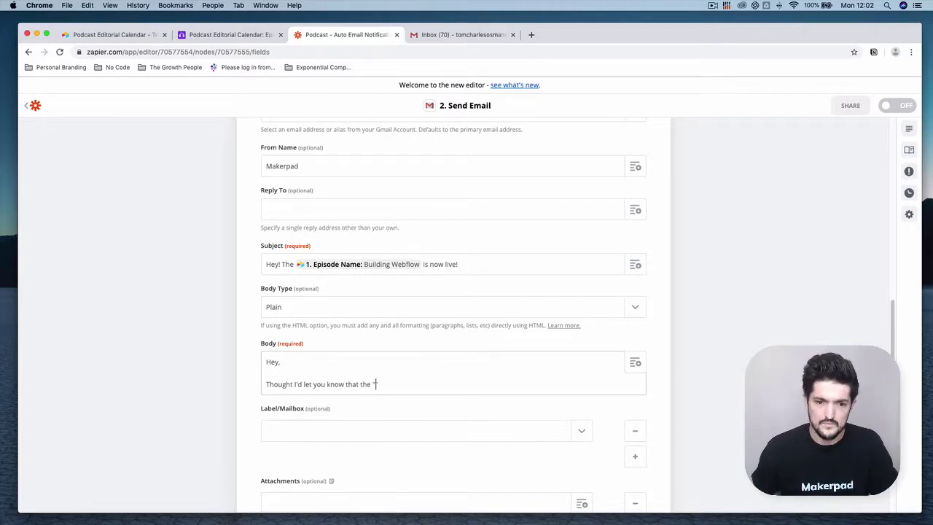
left_click(634, 362)
scroll(416, 458, "down", 5)
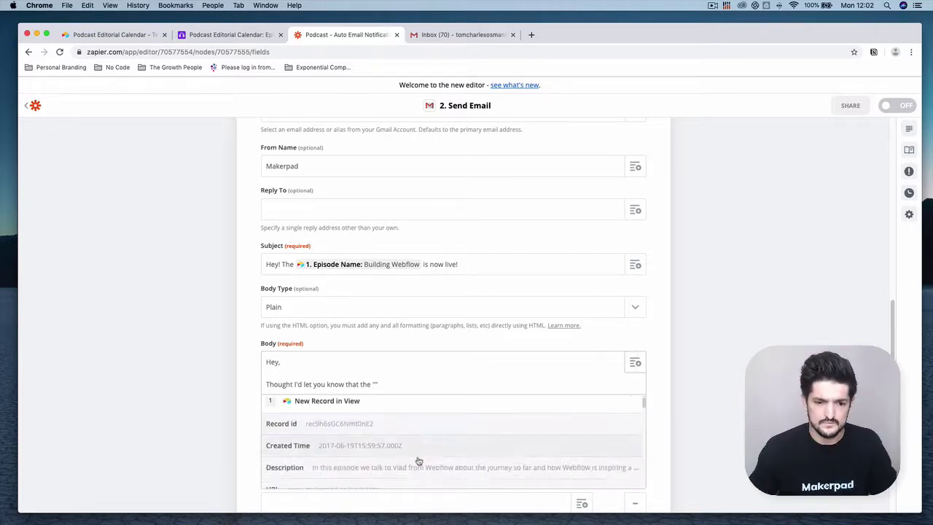
left_click(419, 440)
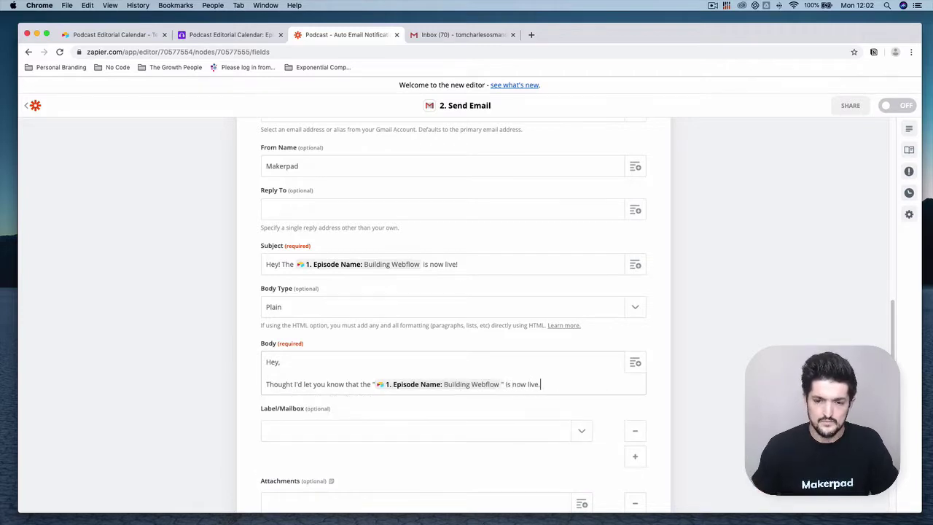
End the email body with the sign-off "Thanks," and "Makerpad" on separate lines, after a blank line.
key("Return")
key("Return")
type("Thanks,")
key("Return")
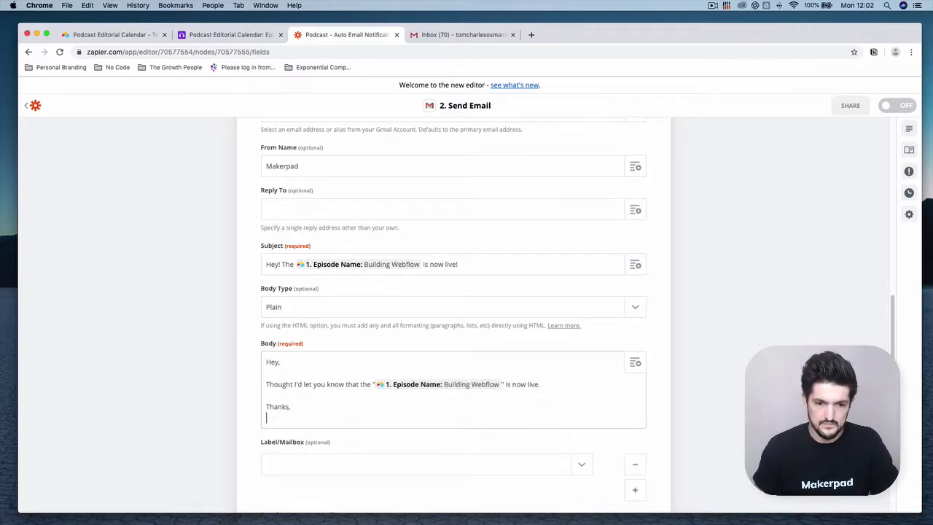
type("Makerpad")
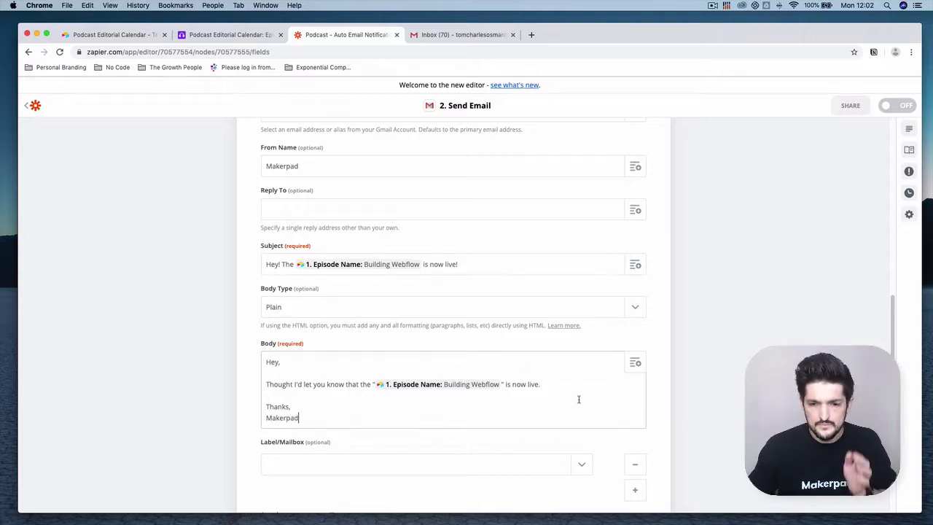
Add the line "You can view it here - " above the sign-off, ending it with the Airtable record's URL value.
left_click(576, 382)
key("Return")
key("Return")
type("You can view it here -")
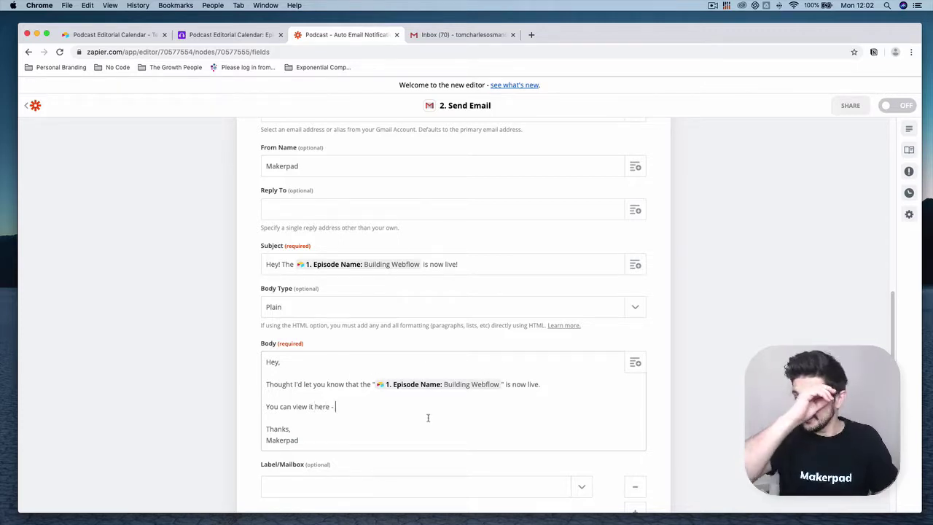
scroll(424, 413, "up", 1)
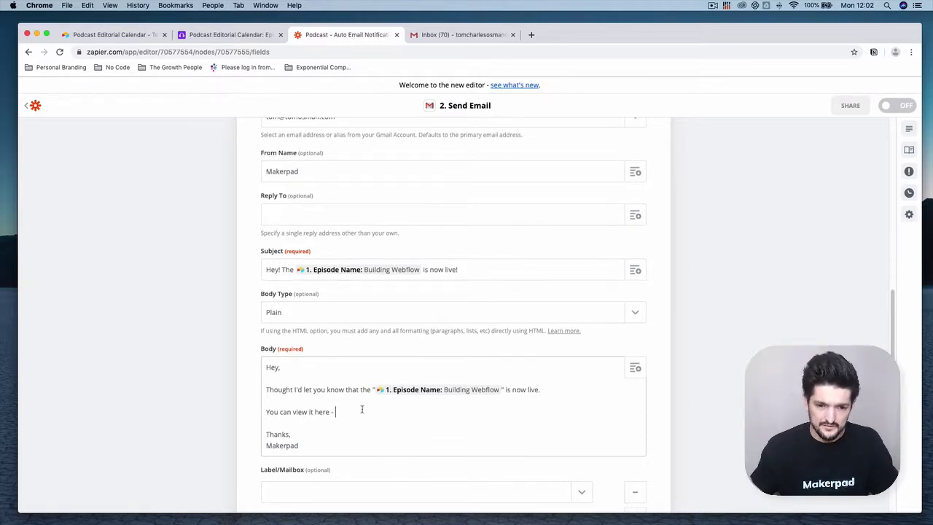
left_click(635, 368)
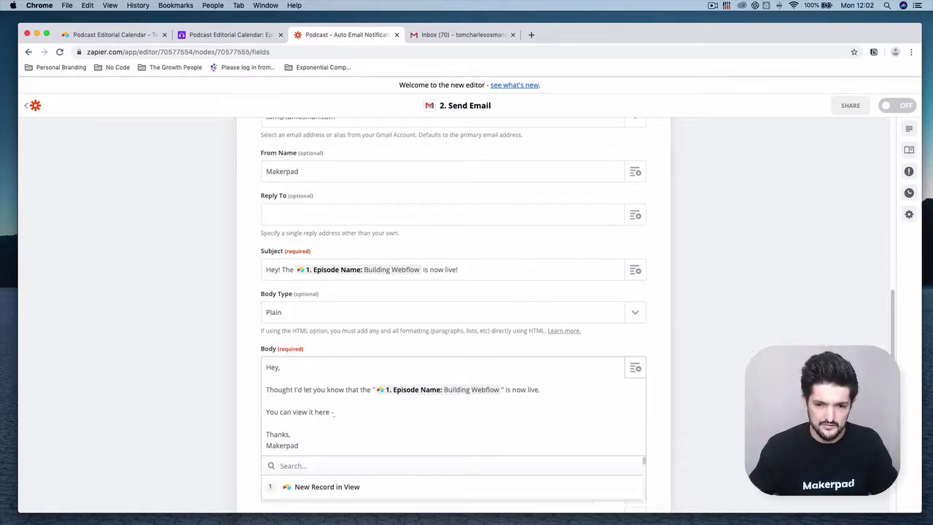
scroll(439, 418, "down", 1)
left_click(440, 408)
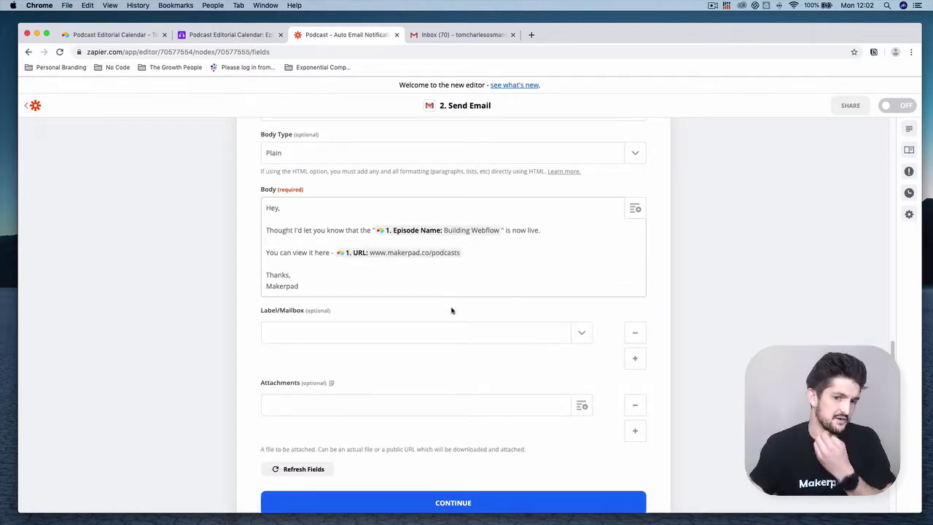
Finish customizing the email and send a test email through Gmail, continuing past the test.
scroll(650, 357, "down", 1)
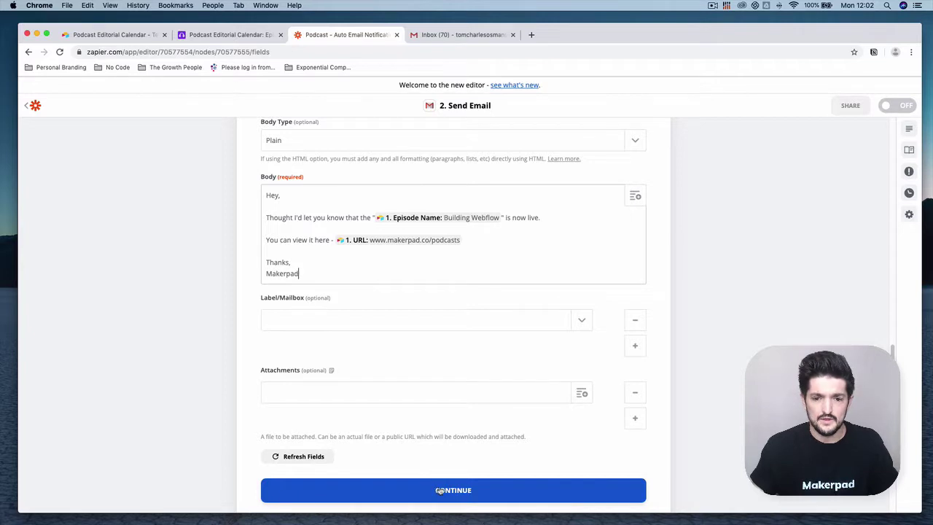
left_click(439, 491)
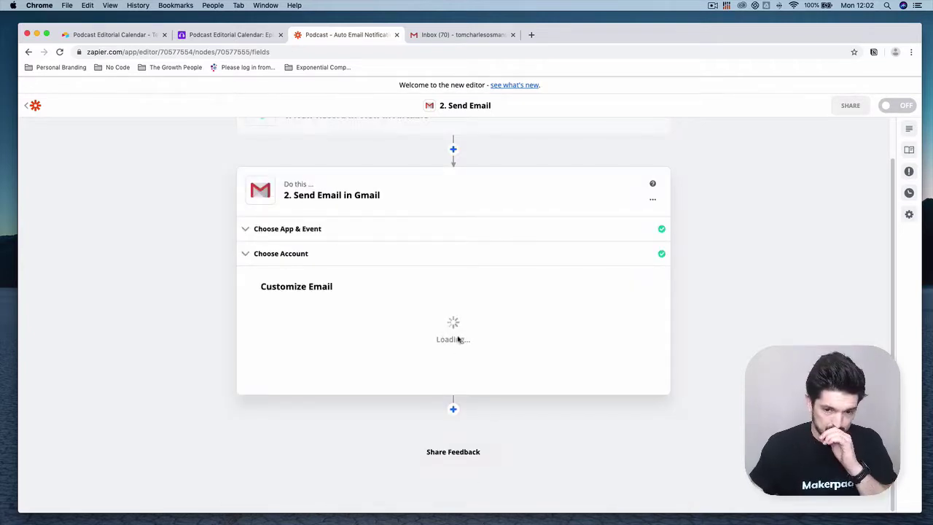
scroll(452, 399, "up", 2)
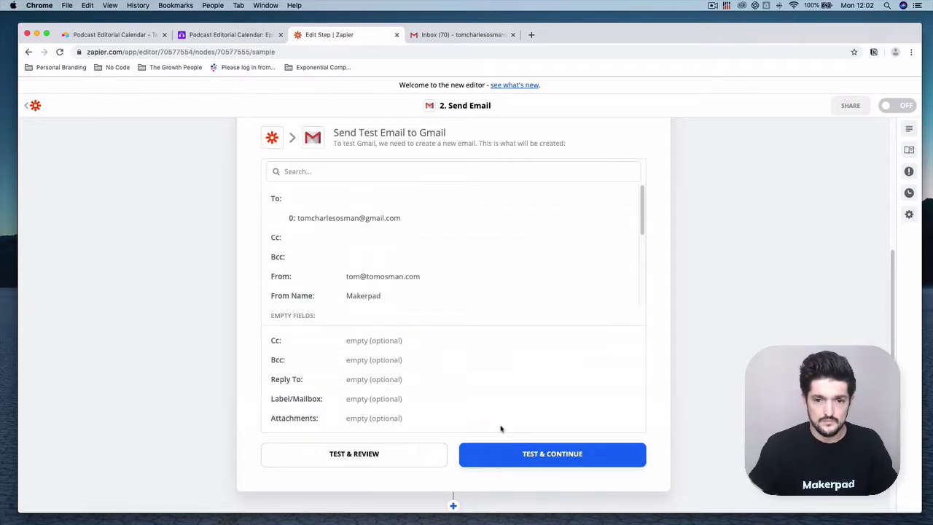
left_click(484, 462)
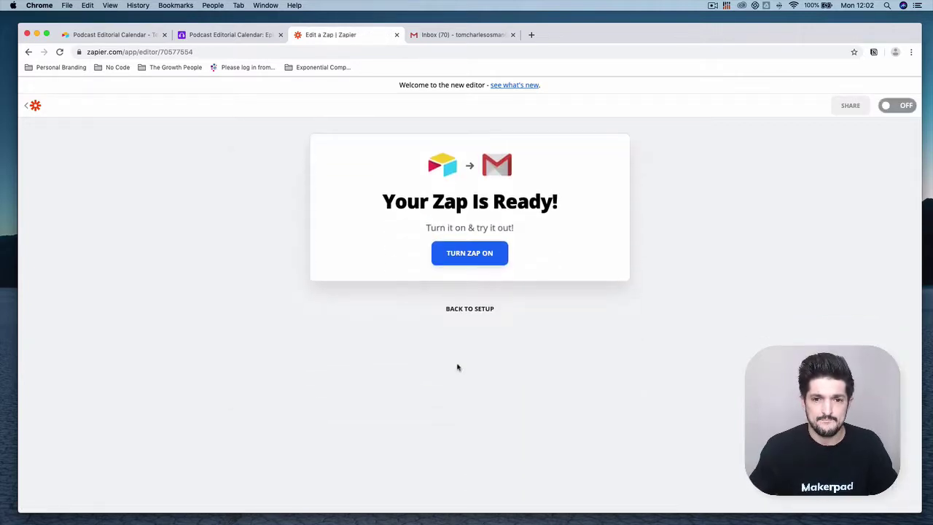
Return to the Zap setup, review the Send Data test result of the Send Email action, and finish editing the action.
left_click(470, 310)
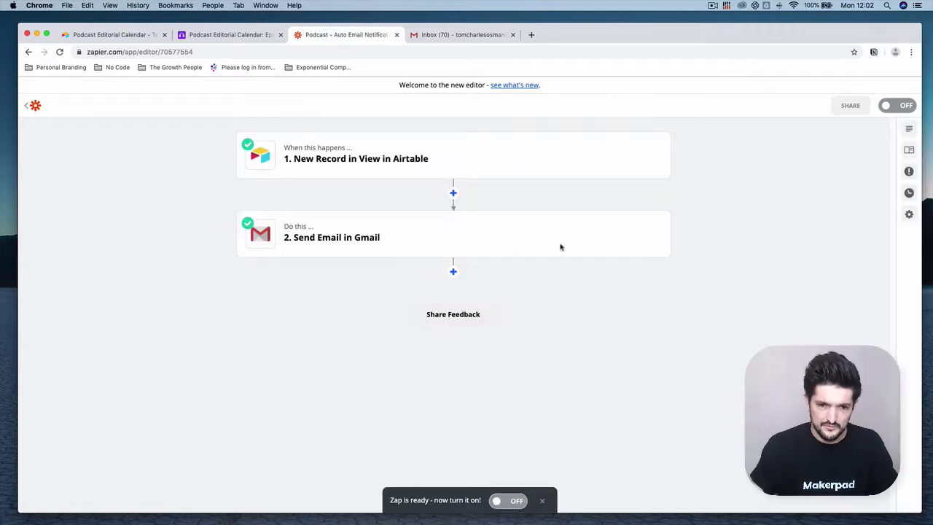
left_click(467, 240)
left_click(441, 343)
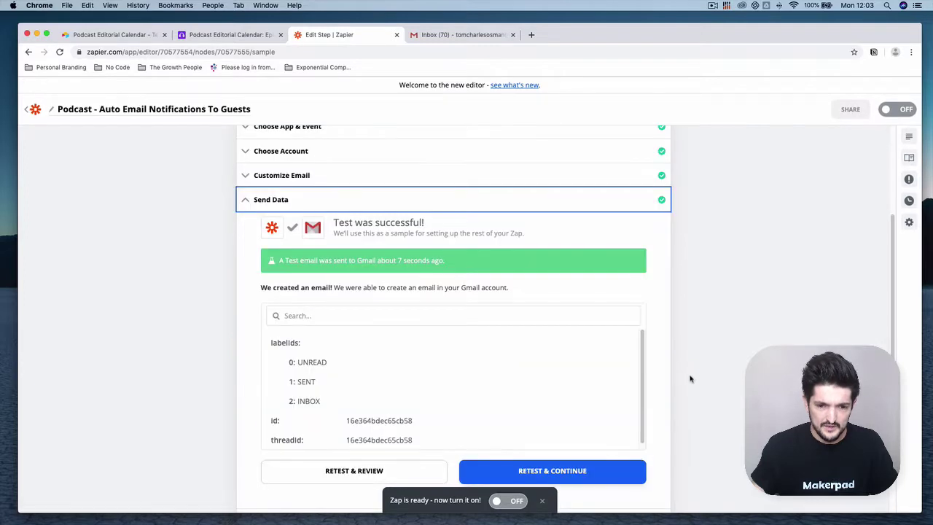
scroll(492, 360, "down", 1)
scroll(456, 313, "down", 3)
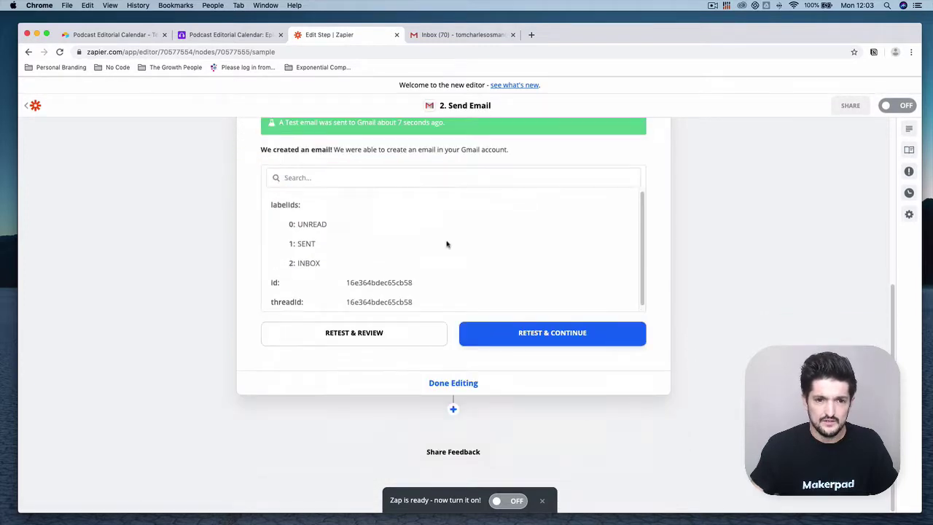
scroll(710, 304, "up", 3)
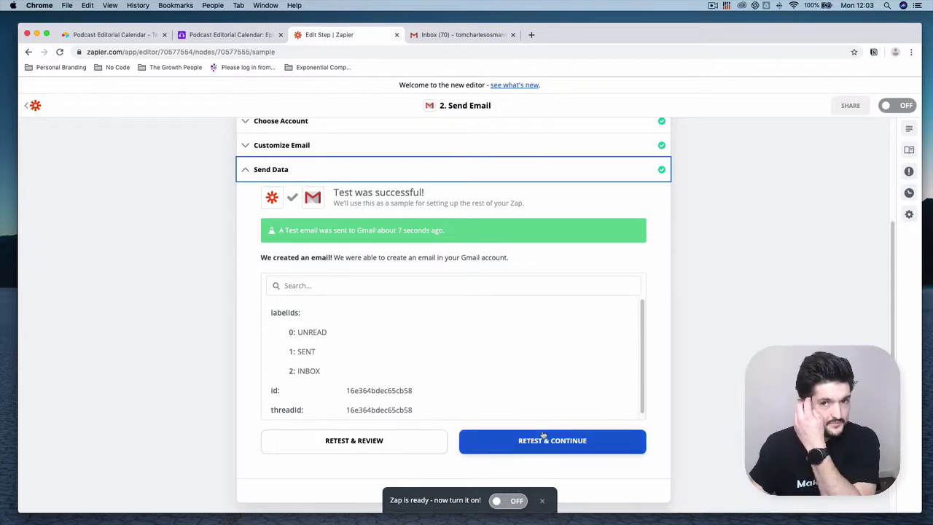
scroll(576, 435, "down", 1)
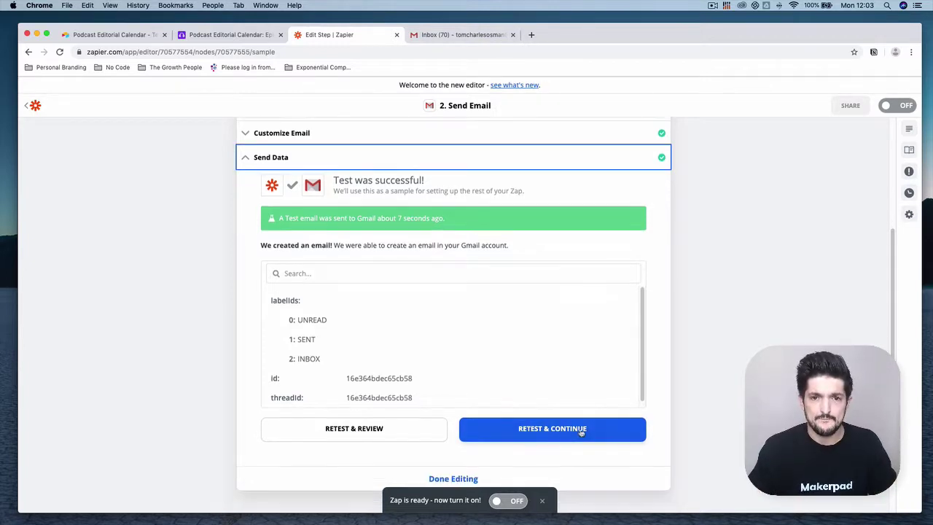
left_click(457, 478)
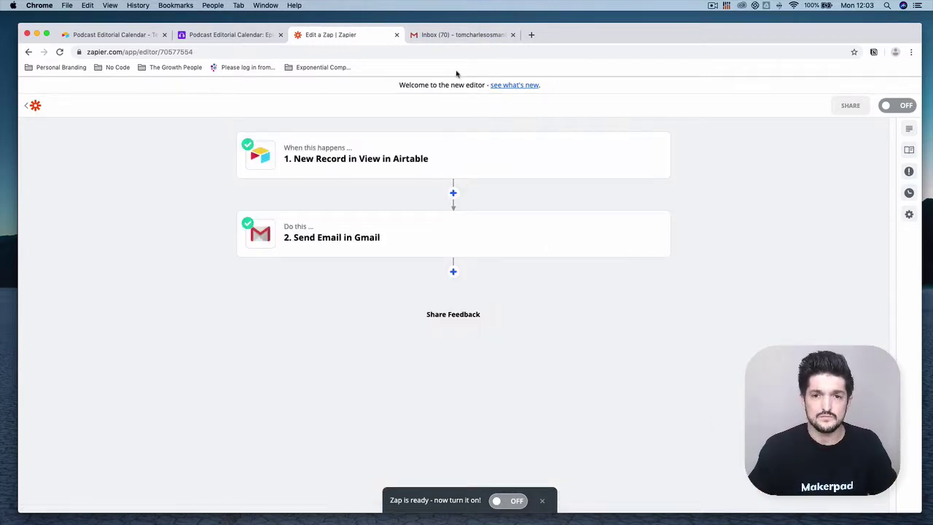
Switch to Gmail, reload the inbox, open the "Hey! The Building Webflow is now live!" email and check its recipient details.
left_click(462, 36)
left_click(59, 52)
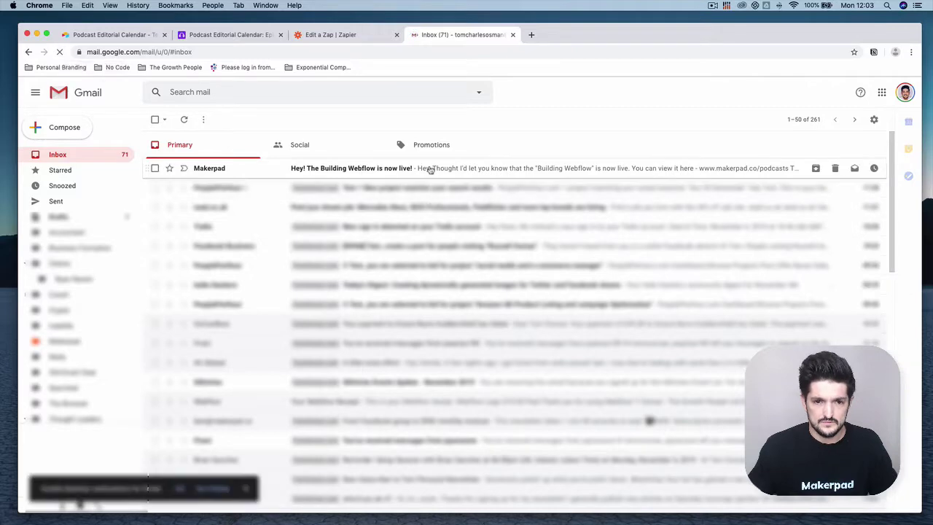
left_click(441, 168)
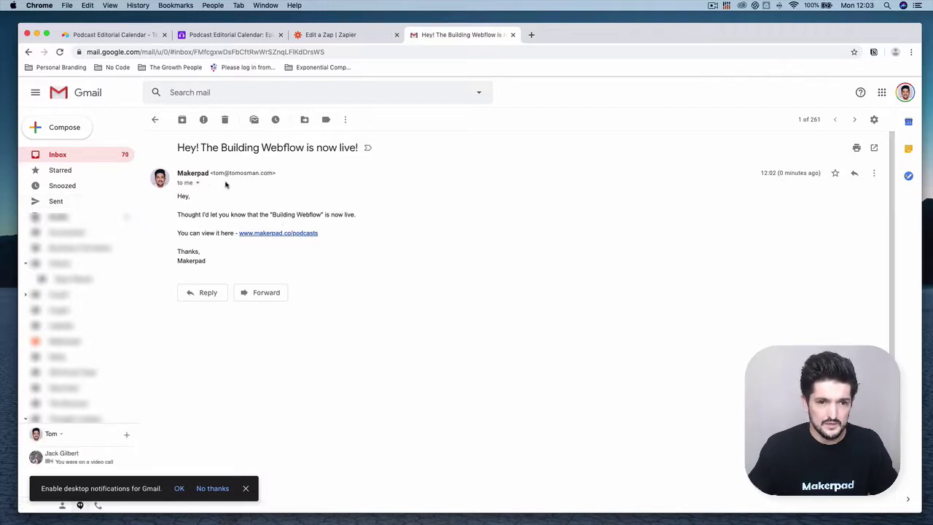
left_click(198, 182)
left_click_drag(252, 207, 321, 209)
Switch to the Airtable base and compare the Building Webflow episode's record and guest email with the received Gmail message.
left_click(220, 35)
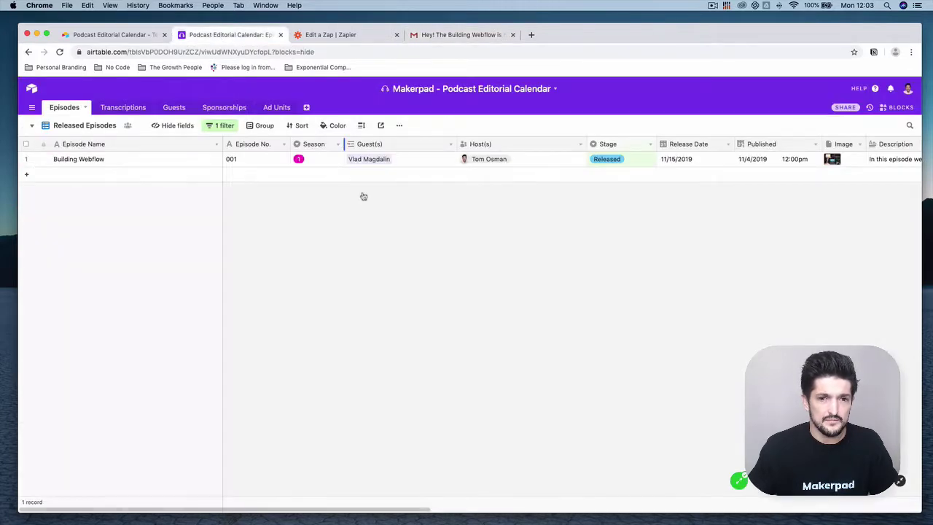
scroll(528, 148, "right", 10)
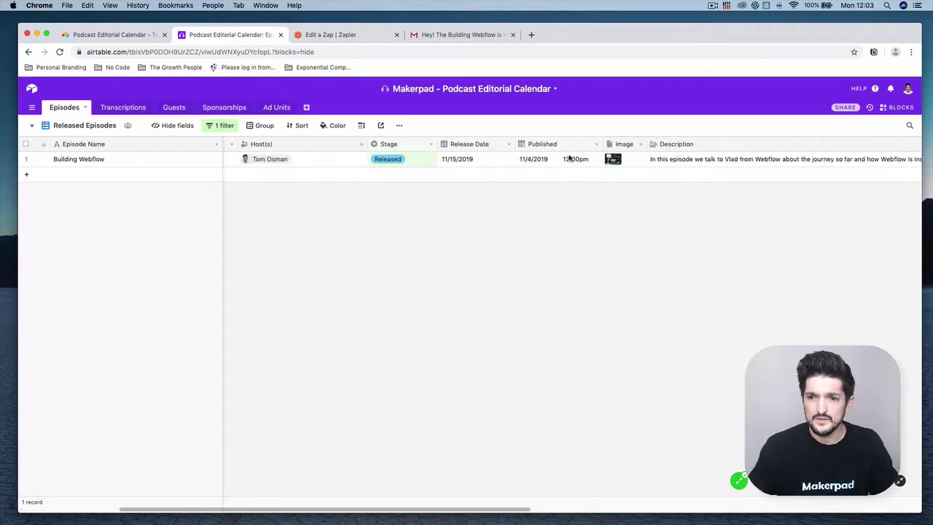
scroll(442, 143, "left", 15)
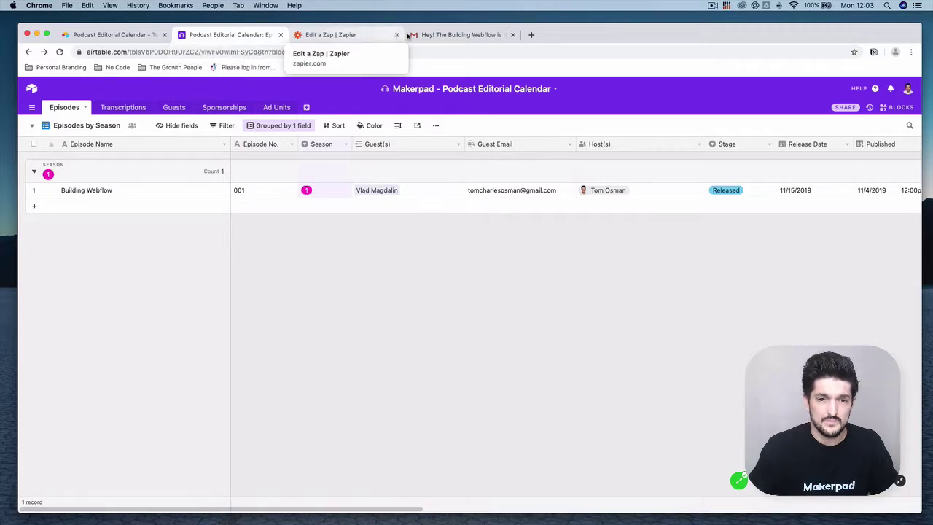
left_click(456, 36)
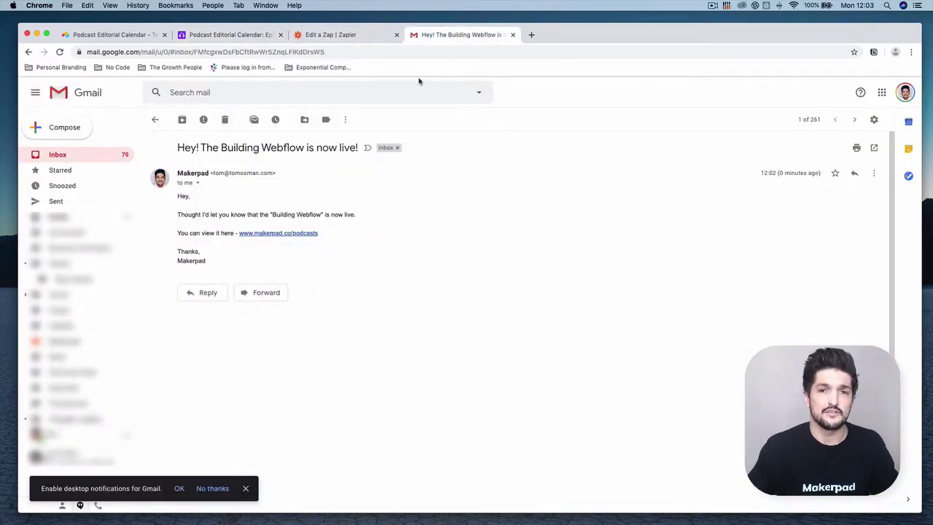
left_click(237, 37)
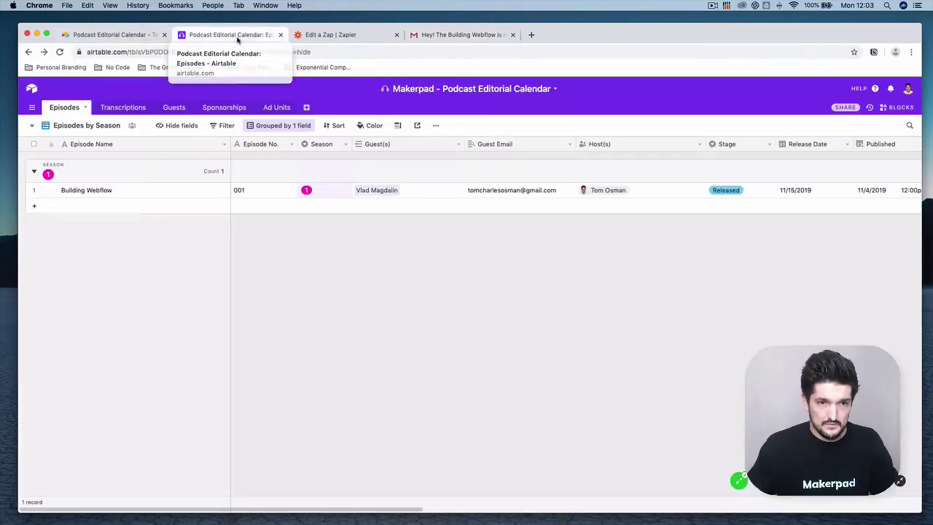